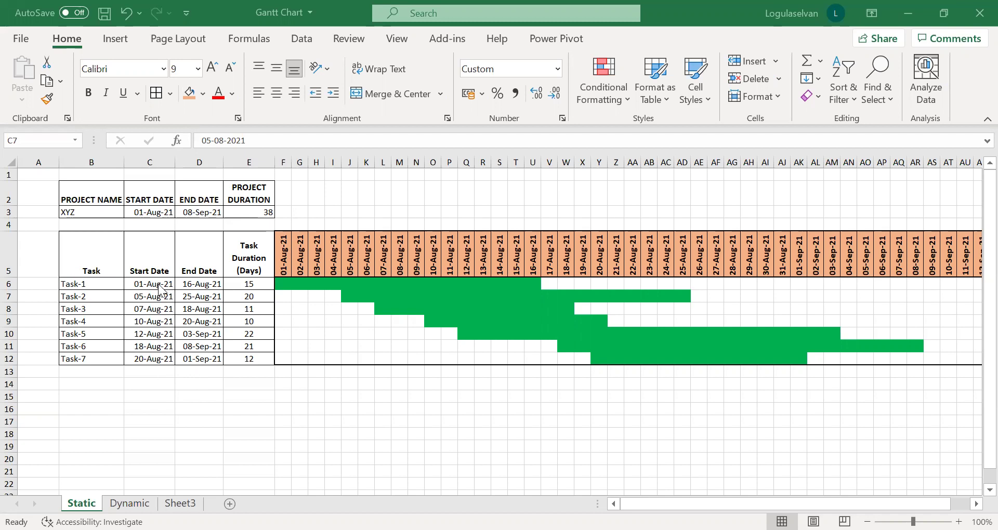
# On the Static sheet, enter 6/8 as Task-2's start date in C7
pyautogui.click(151, 297)
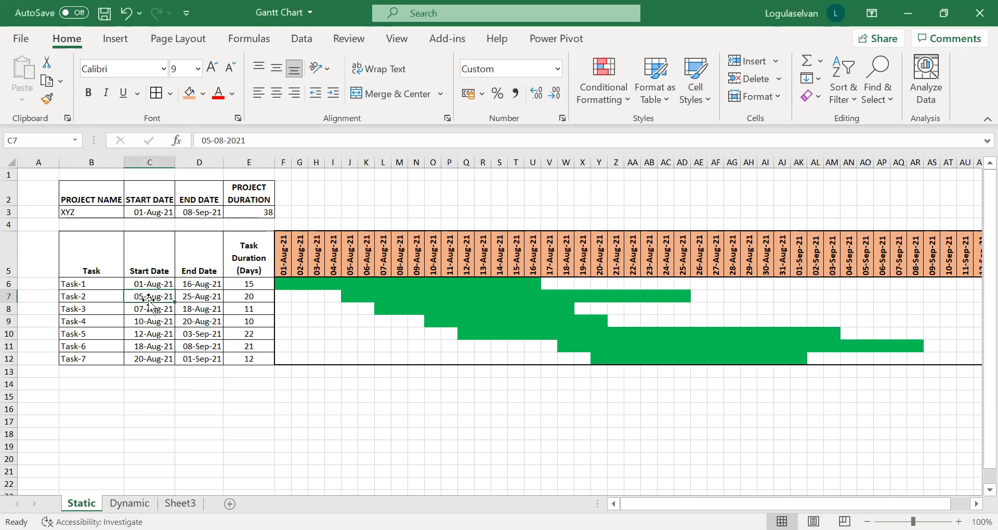
pyautogui.write('6/8')
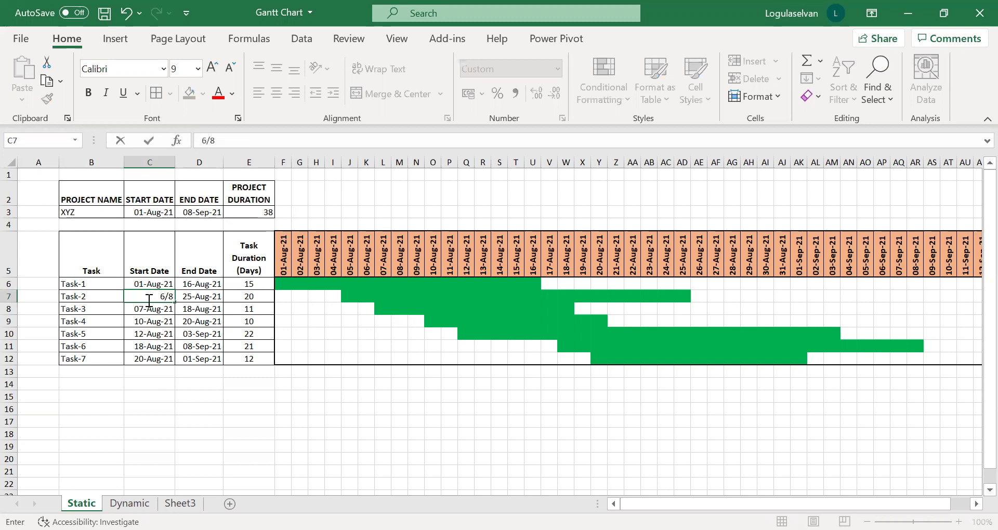
pyautogui.press('Return')
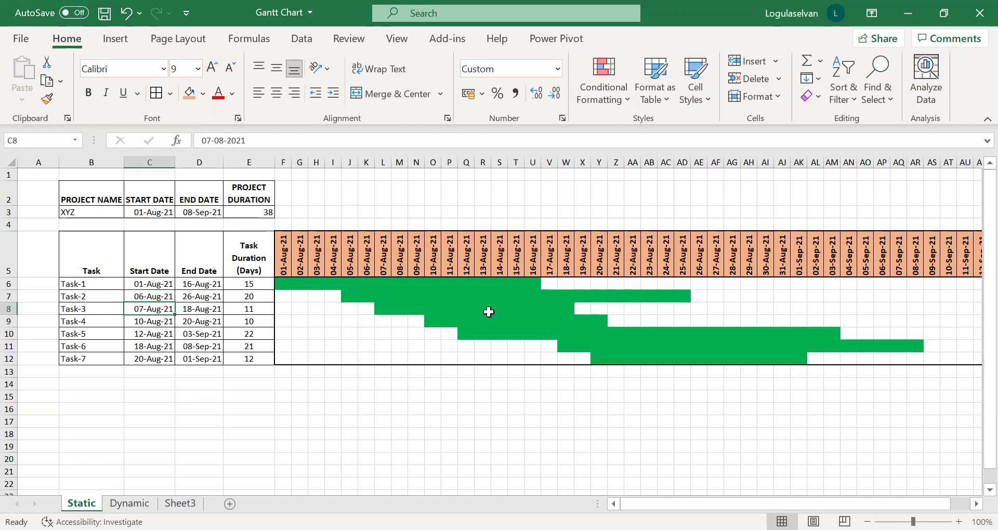
# Correct Task-2's start date in C7 to 10-Aug-21, making its end date 30-Aug-21
pyautogui.click(151, 296)
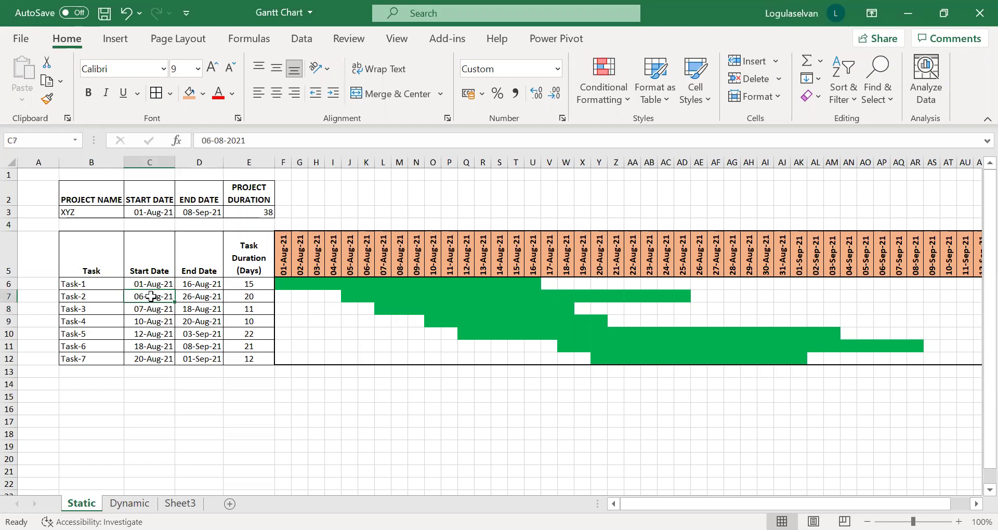
pyautogui.write('7')
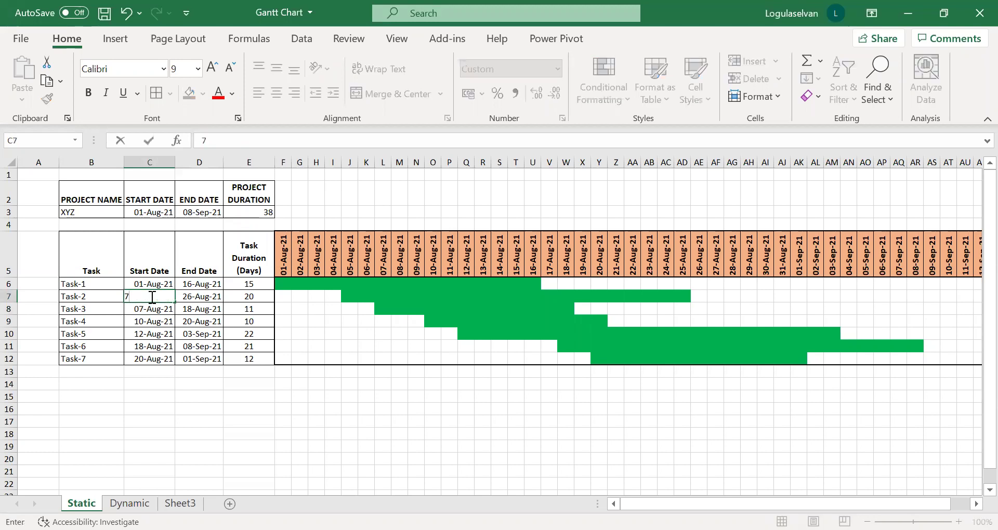
pyautogui.press('BackSpace')
pyautogui.write('10/8')
pyautogui.press('Return')
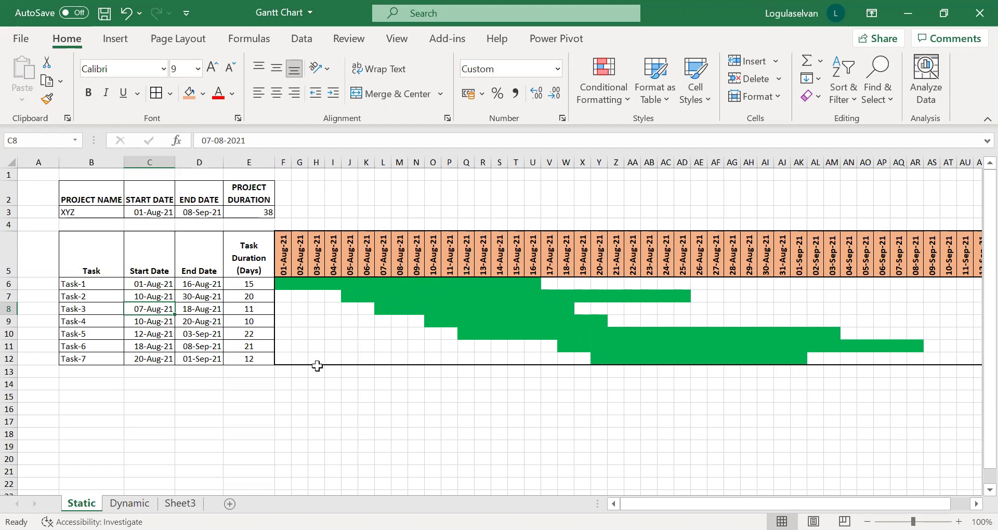
# On the Dynamic sheet, set Task-2's start date in C7 to 10/8 so its bar spans 10–30 Aug
pyautogui.click(129, 503)
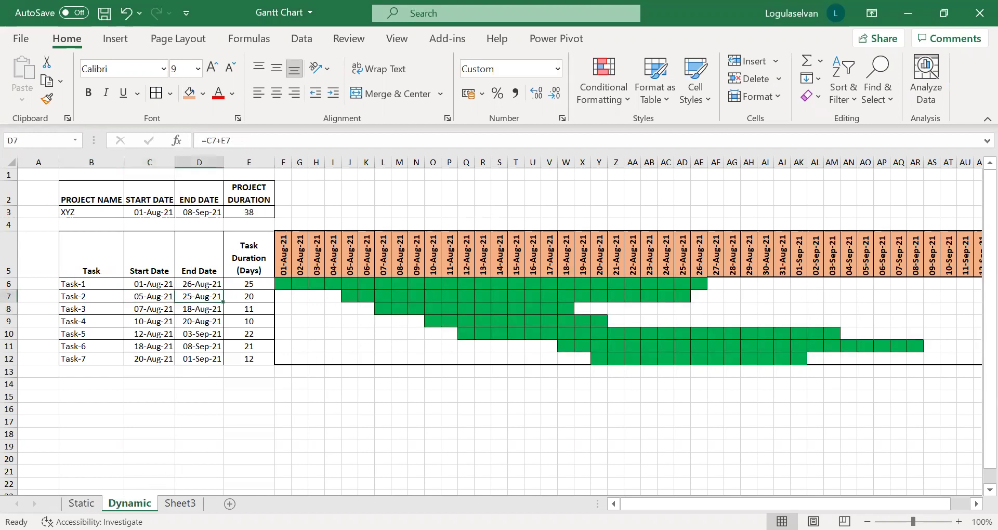
pyautogui.click(163, 296)
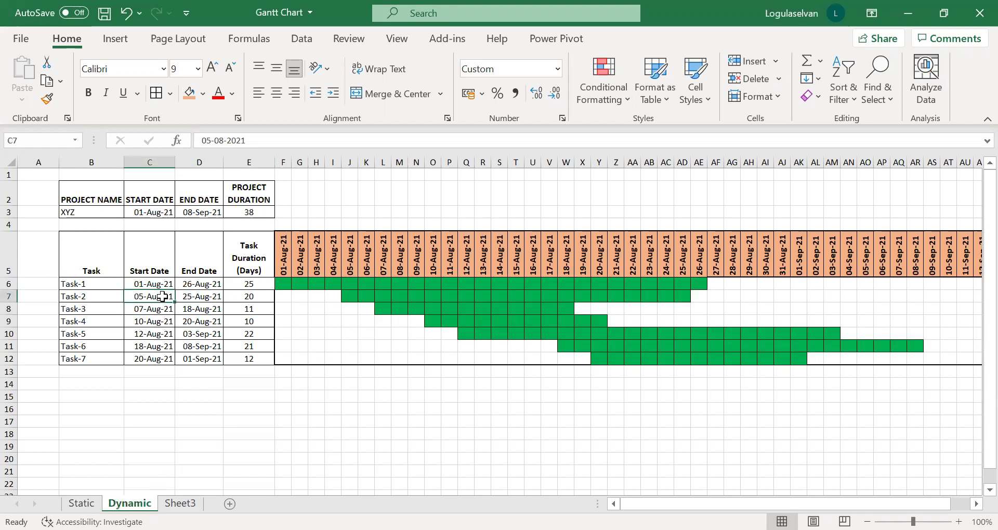
pyautogui.write('10/8')
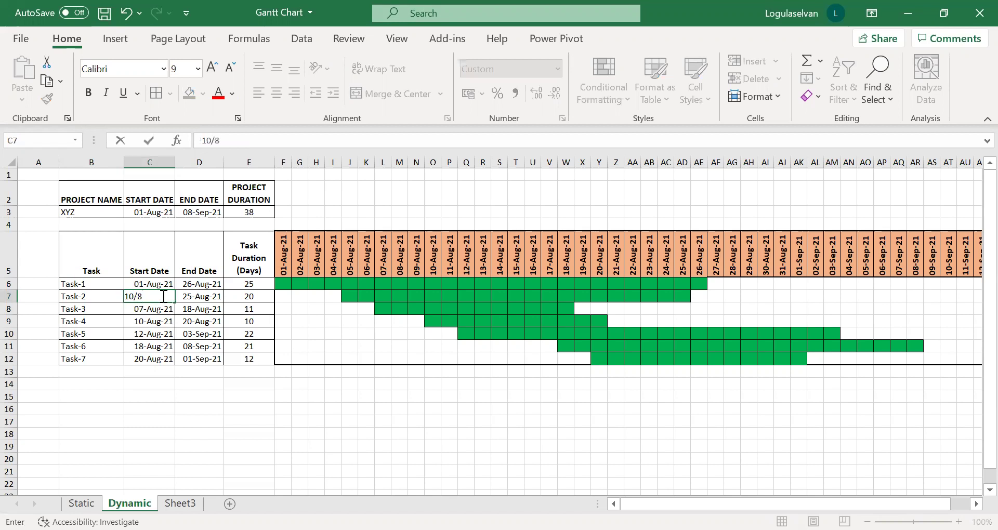
pyautogui.press('Return')
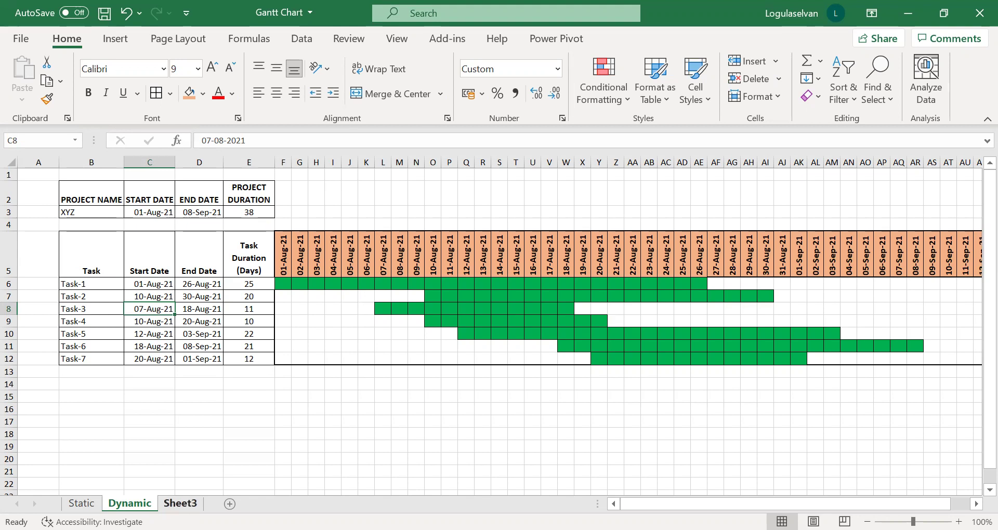
# On Sheet3, enter =B7+D7 in C7 and fill it down through C13 for all seven tasks
pyautogui.click(180, 503)
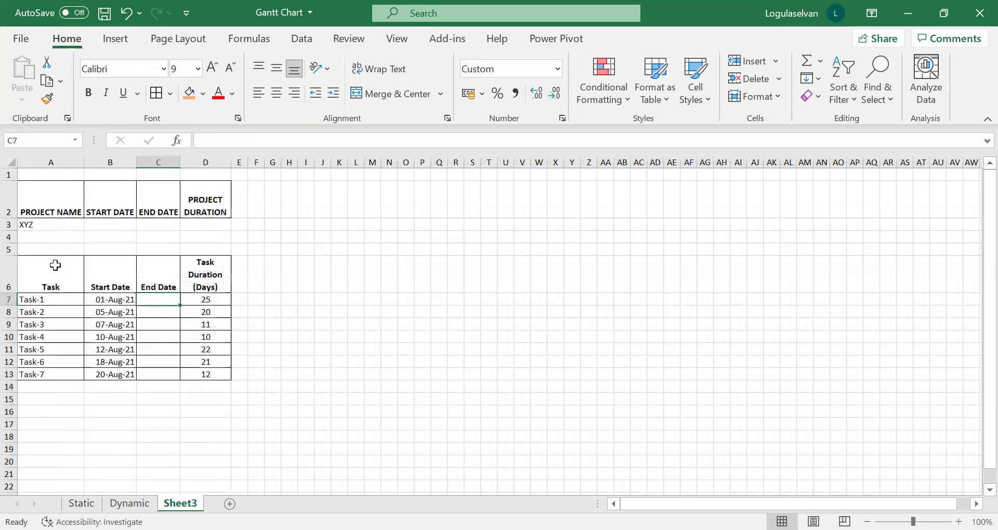
pyautogui.click(105, 303)
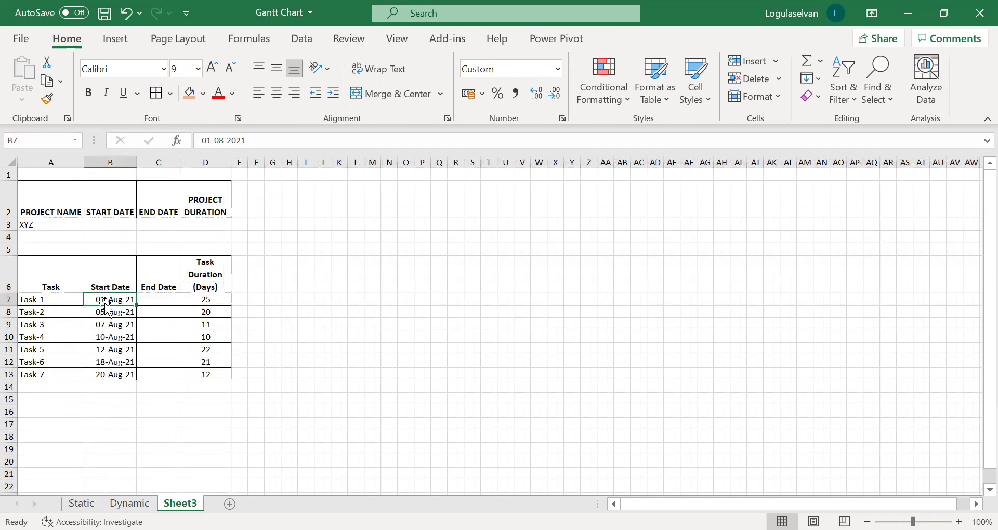
pyautogui.click(211, 302)
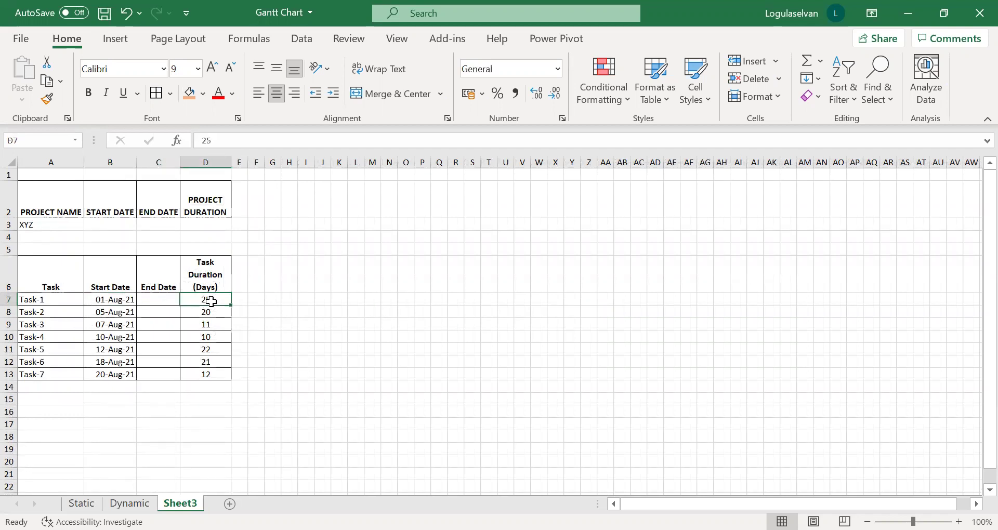
pyautogui.click(157, 301)
pyautogui.write('=')
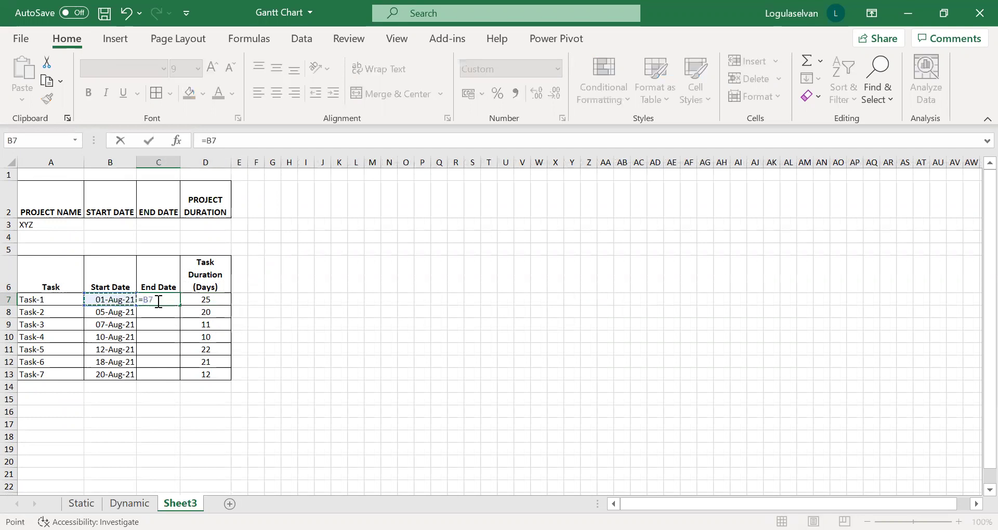
pyautogui.press('Left')
pyautogui.write('+')
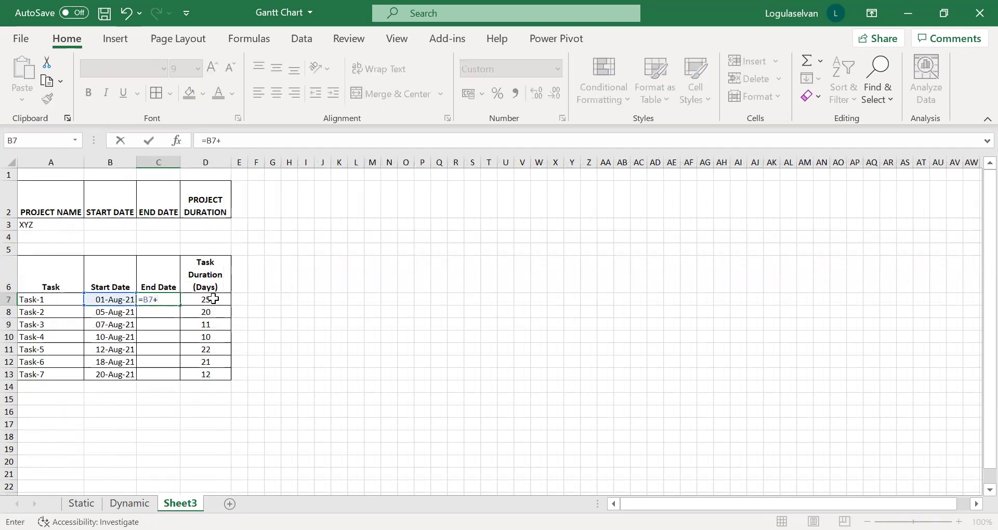
pyautogui.click(211, 299)
pyautogui.hotkey('ctrl', 'Return')
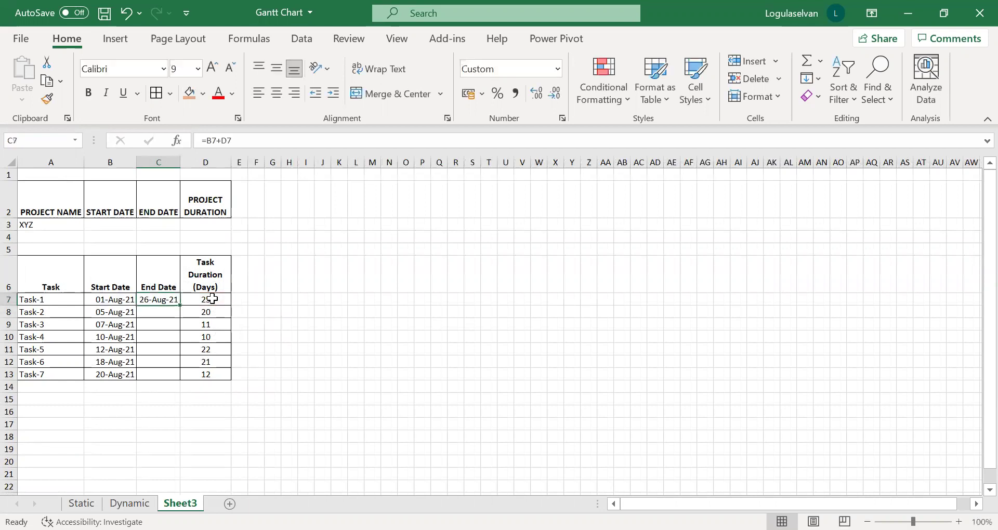
pyautogui.hotkey('shift', 'Down')
pyautogui.hotkey('shift', 'Down')
pyautogui.hotkey('shift', 'Down')
pyautogui.hotkey('shift', 'Down')
pyautogui.hotkey('shift', 'Down')
pyautogui.hotkey('shift', 'Down')
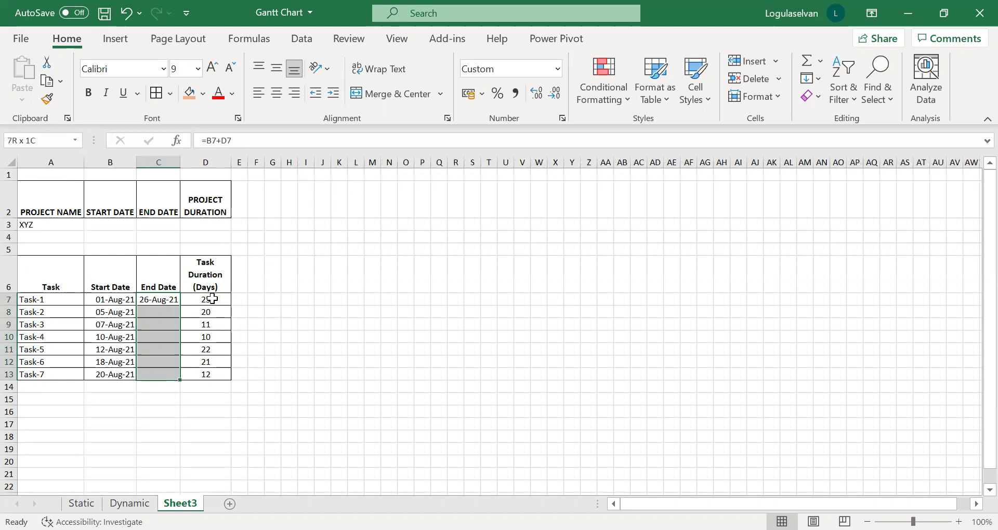
pyautogui.hotkey('ctrl', 'd')
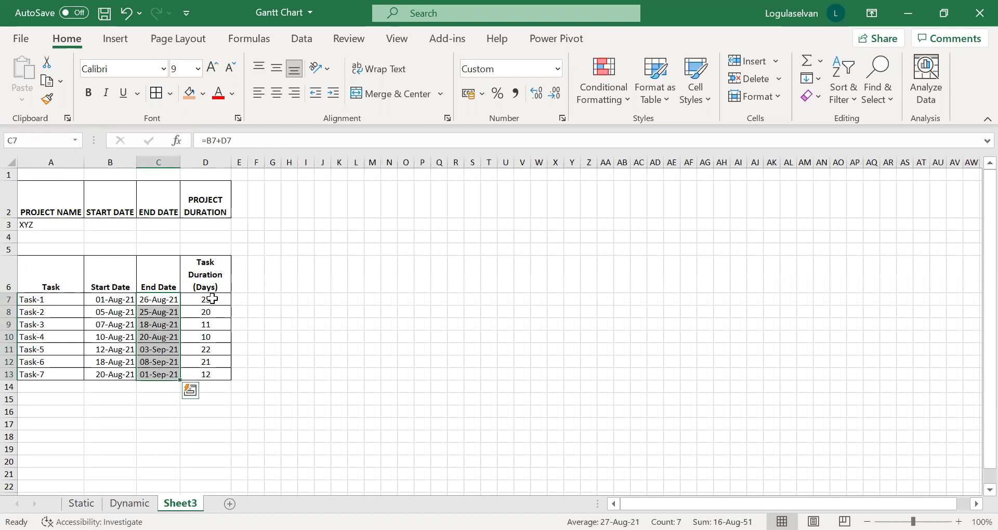
# Enter =MIN(B7:B13) in B3 to get the project start date 01-Aug-21
pyautogui.click(97, 235)
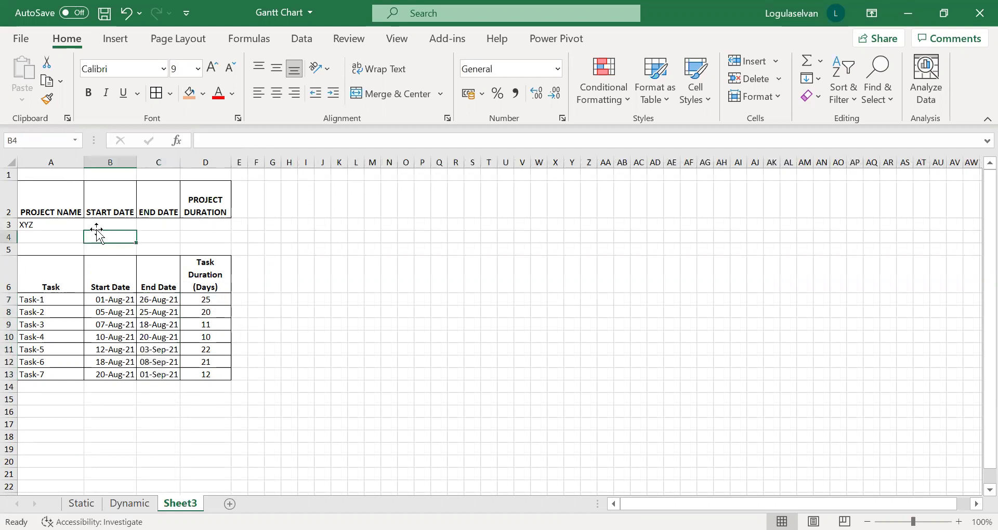
pyautogui.click(97, 224)
pyautogui.write('=')
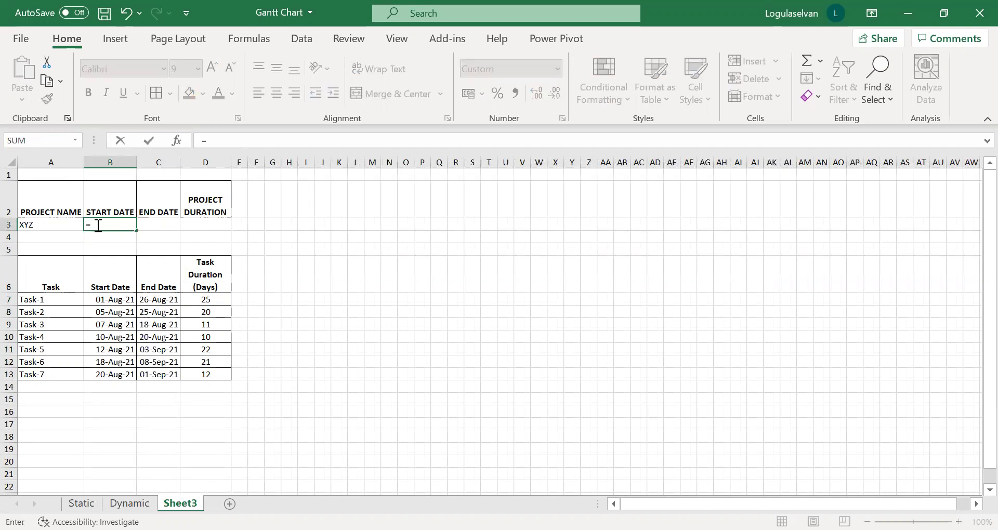
pyautogui.write('min(')
pyautogui.press('Down')
pyautogui.press('Down')
pyautogui.press('Down')
pyautogui.press('Down')
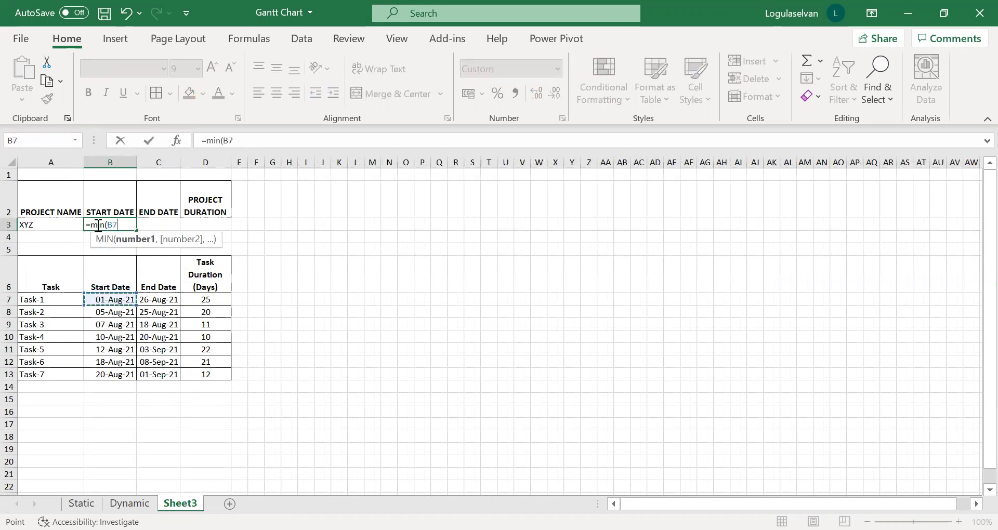
pyautogui.hotkey('ctrl', 'shift', 'Down')
pyautogui.press('Tab')
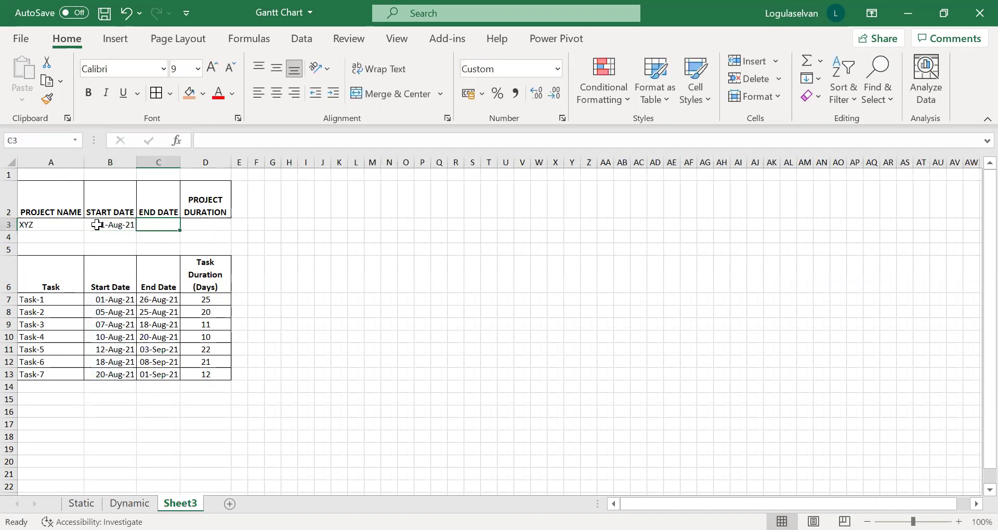
# Enter =MAX(C7:C13) in C3 to get the project end date 08-Sep-21
pyautogui.write('=m')
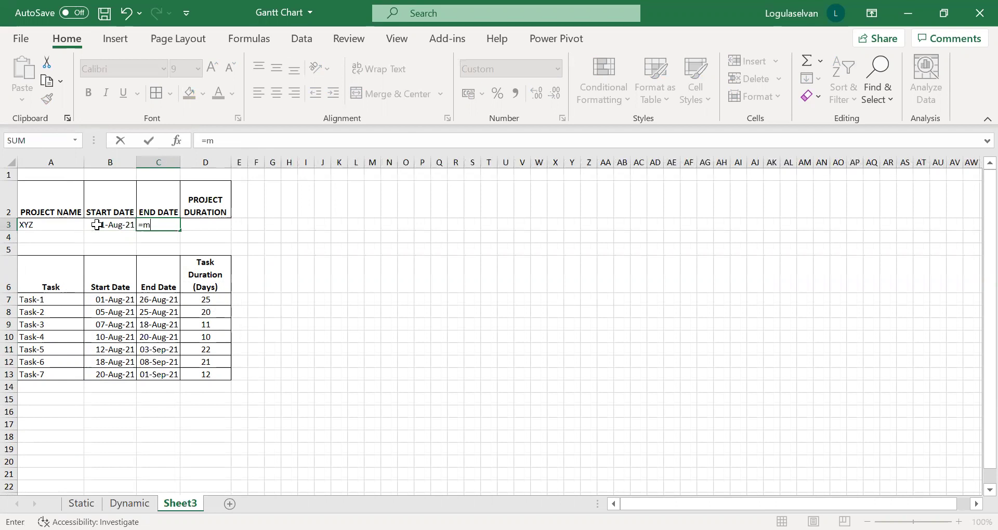
pyautogui.write('ax(')
pyautogui.press('Down')
pyautogui.press('Down')
pyautogui.press('Down')
pyautogui.press('Down')
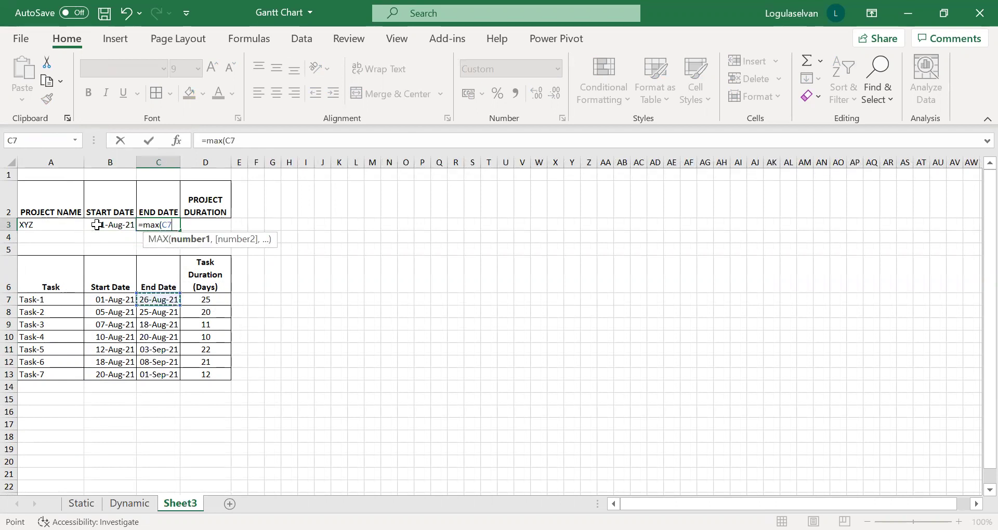
pyautogui.hotkey('ctrl', 'shift', 'Down')
pyautogui.press('Return')
# Enter =C3-B3 in D3 to show the 38-day project duration
pyautogui.press('Up')
pyautogui.press('Right')
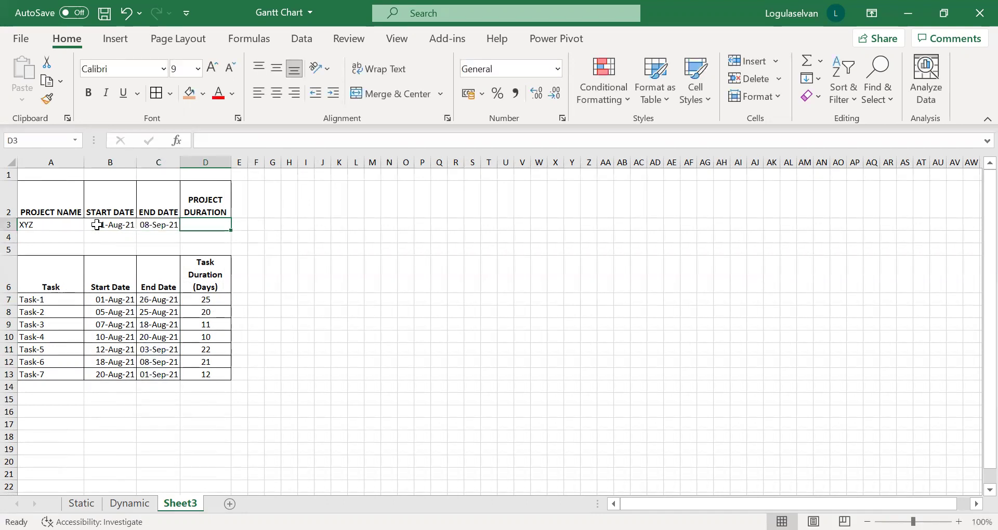
pyautogui.write('=')
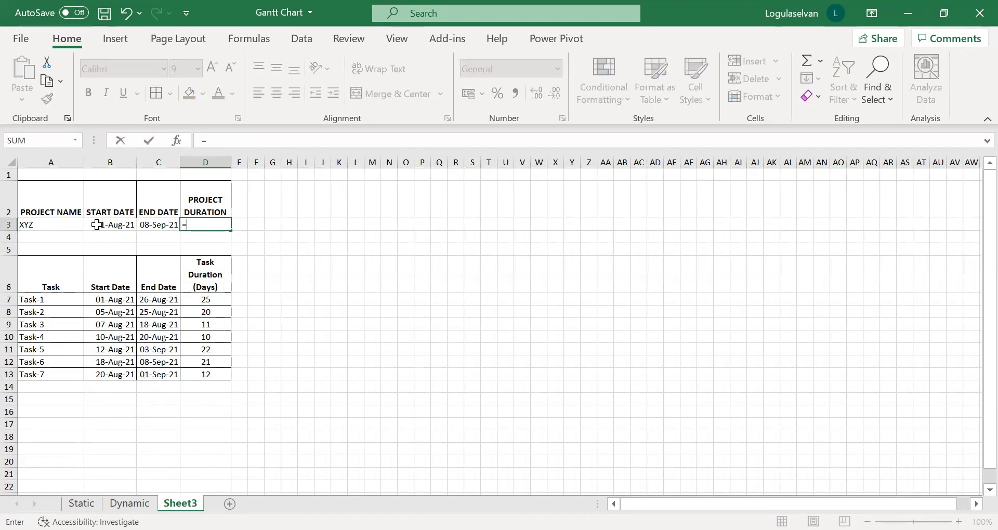
pyautogui.press('Left')
pyautogui.write('-')
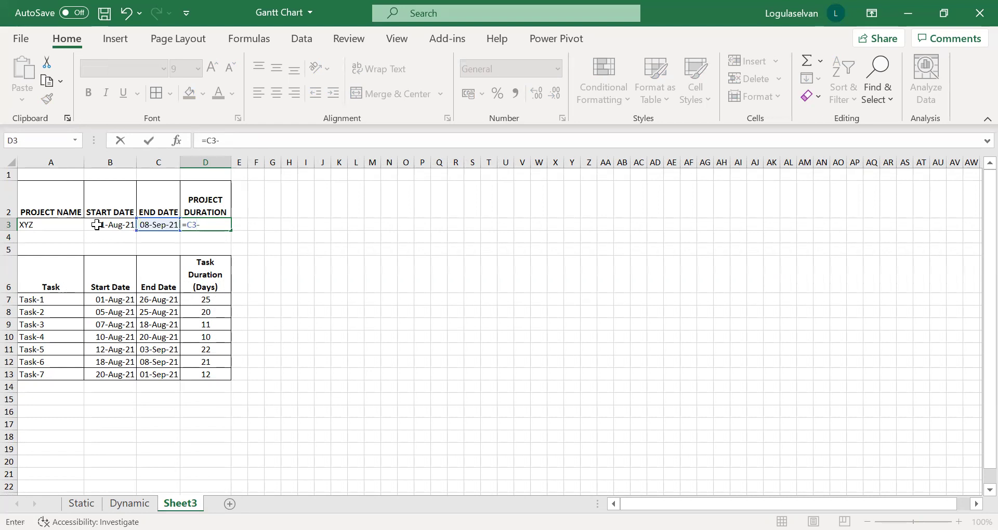
pyautogui.press('Left')
pyautogui.press('Left')
pyautogui.press('Return')
pyautogui.press('Up')
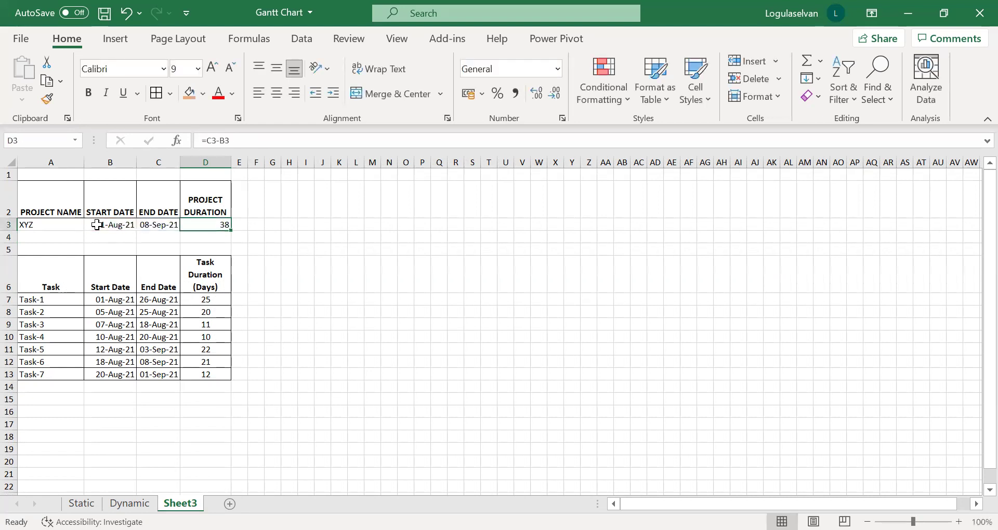
pyautogui.press('Down')
pyautogui.press('Down')
pyautogui.press('Down')
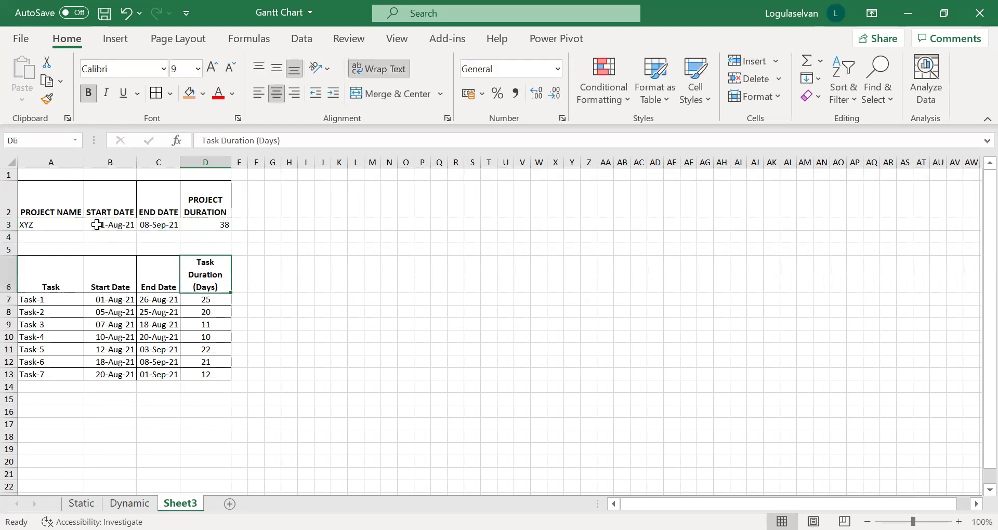
# Link E6 to the project start date with the formula =B3
pyautogui.press('Right')
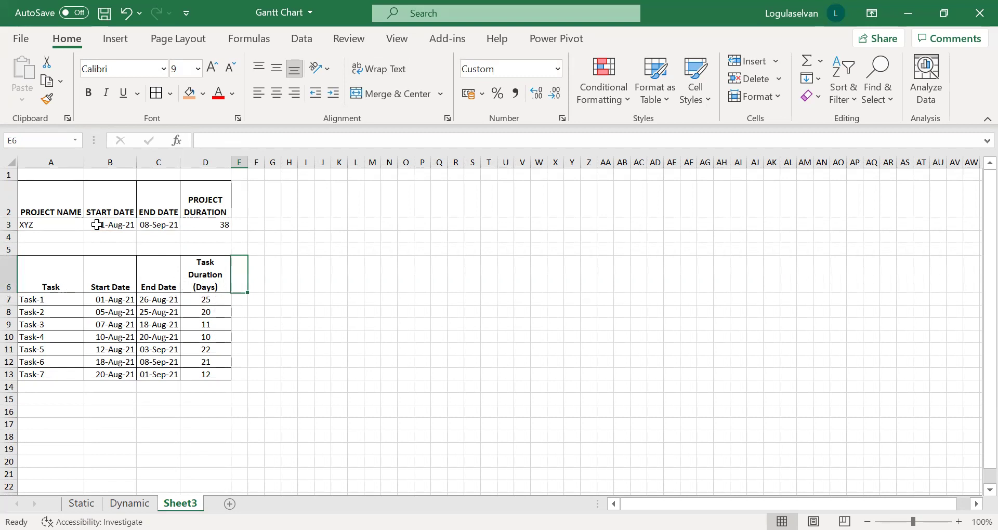
pyautogui.write('=')
pyautogui.press('Up')
pyautogui.press('Up')
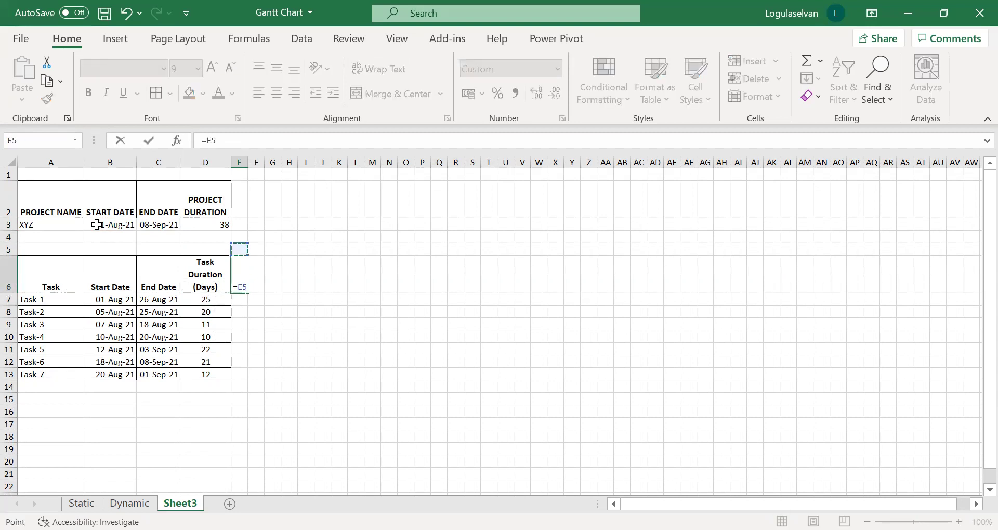
pyautogui.press('Left')
pyautogui.press('Left')
pyautogui.press('Left')
pyautogui.press('Up')
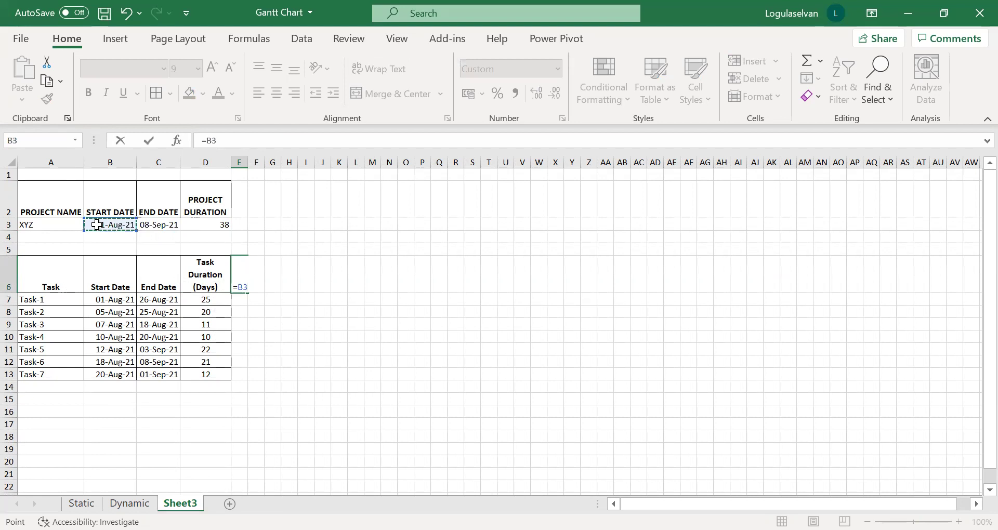
pyautogui.hotkey('ctrl', 'Return')
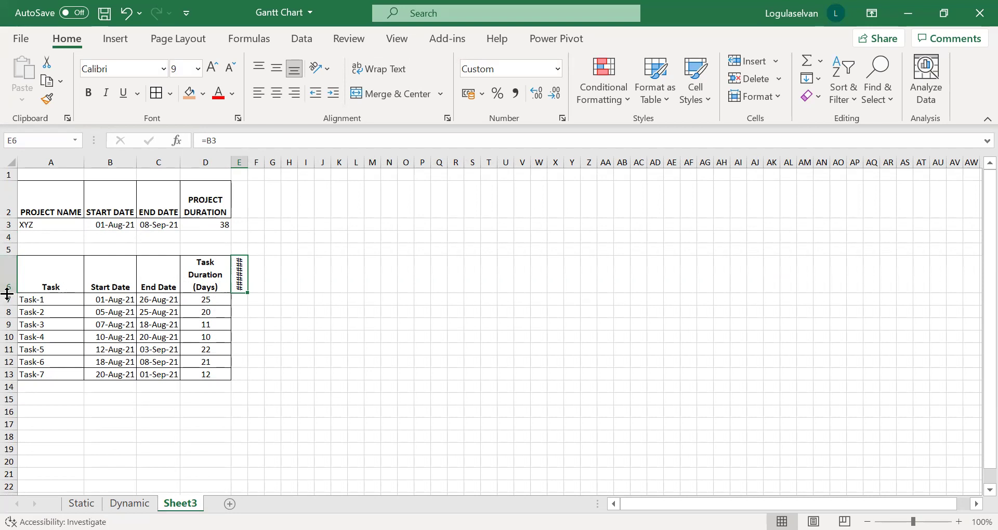
# Make row 6 taller, set E6's text orientation to 0 degrees, and autofit column E
pyautogui.moveTo(7, 295); pyautogui.dragTo(8, 301)
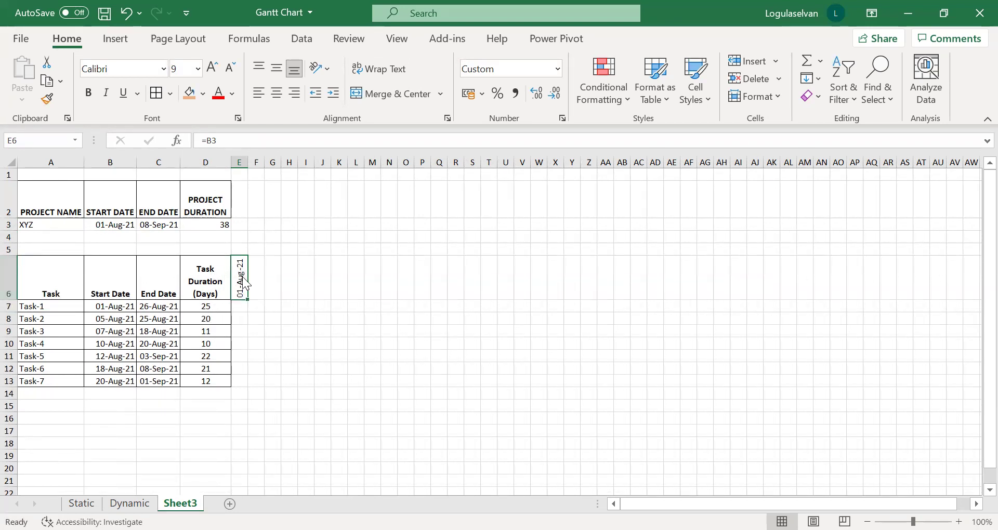
pyautogui.rightClick(244, 284)
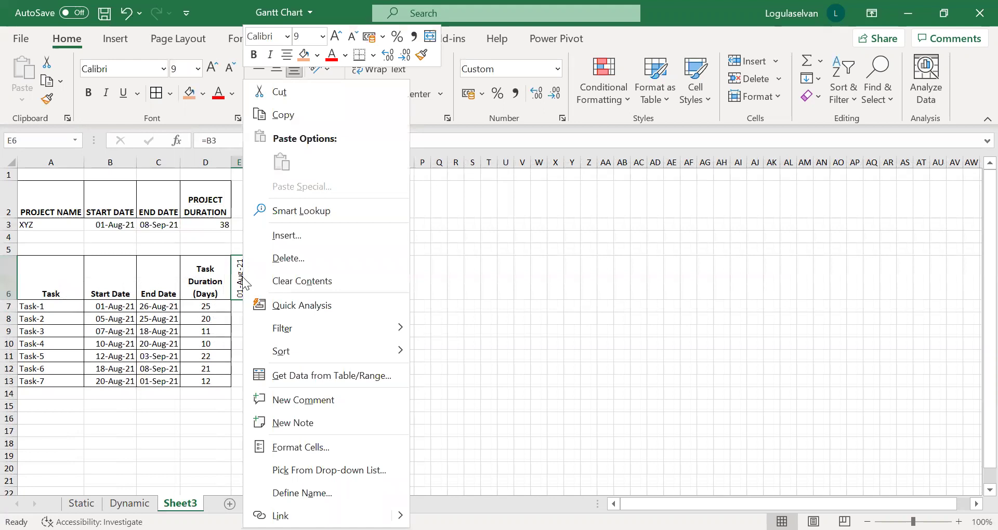
pyautogui.click(289, 452)
pyautogui.press('BackSpace')
pyautogui.press('BackSpace')
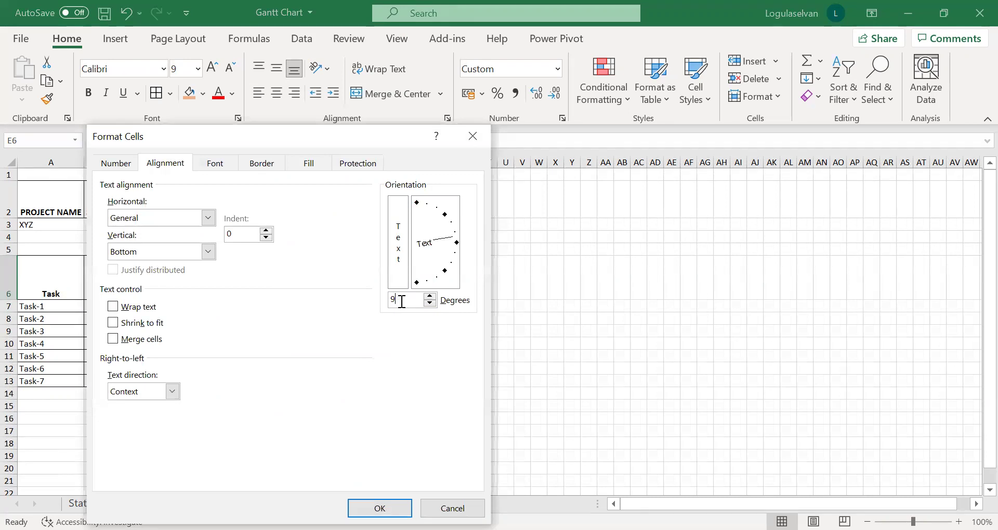
pyautogui.write('0')
pyautogui.press('Return')
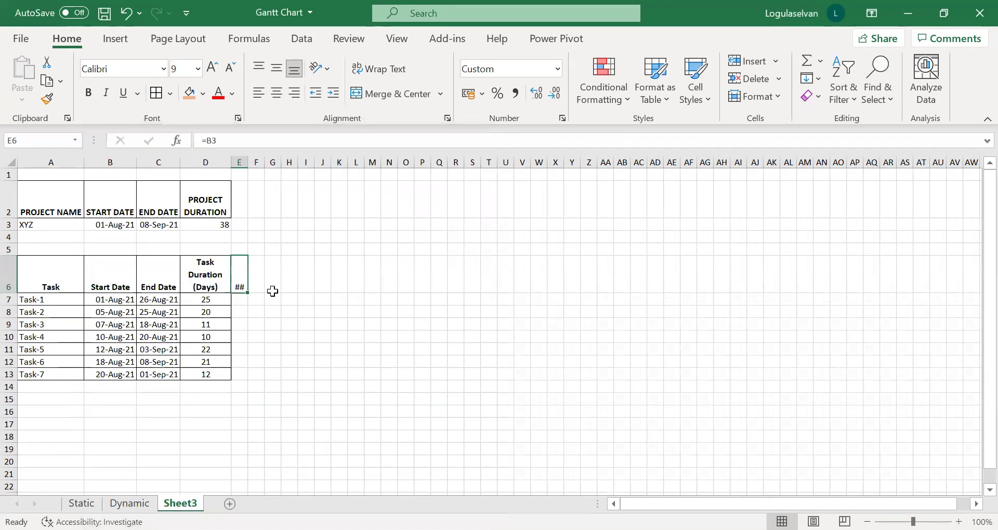
pyautogui.doubleClick(250, 166)
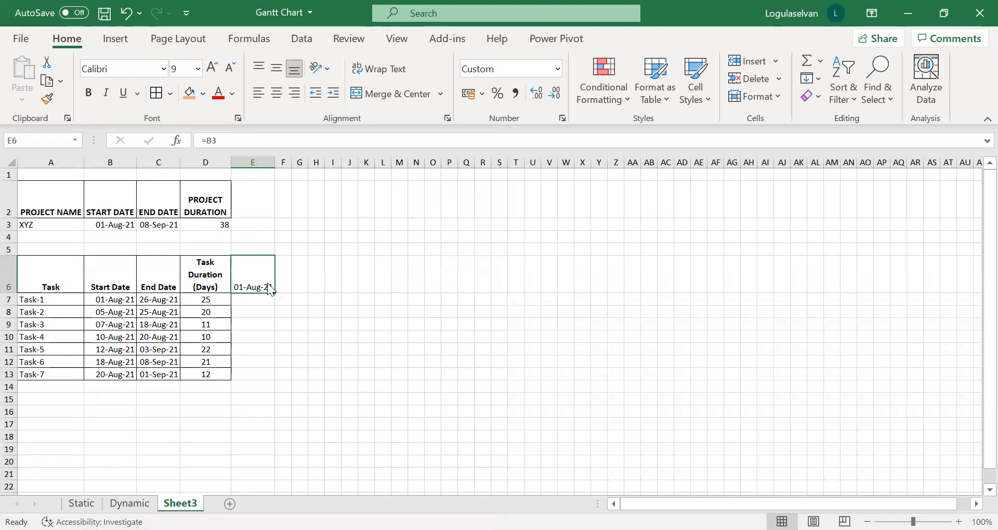
# Reopen Format Cells for E6 and clear the orientation degrees value
pyautogui.rightClick(267, 284)
pyautogui.click(333, 448)
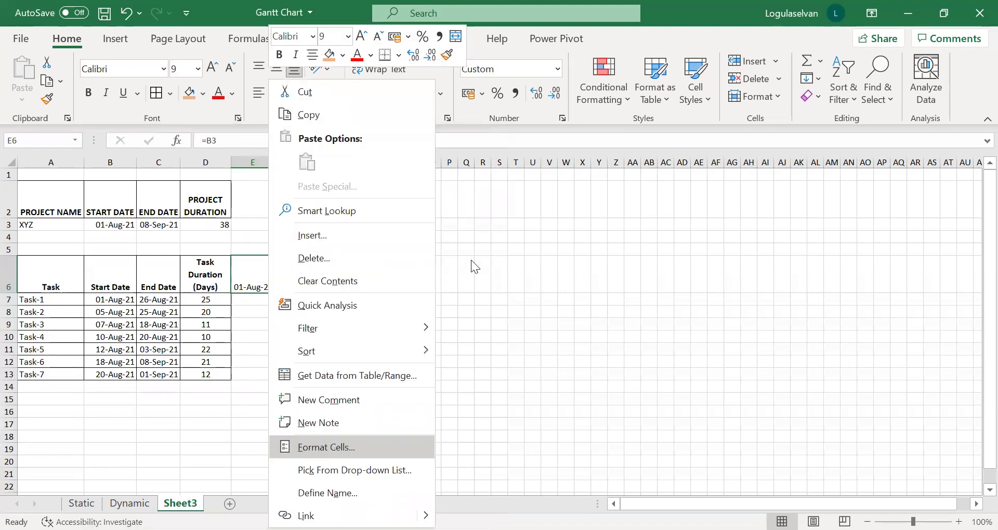
pyautogui.click(450, 299)
pyautogui.press('BackSpace')
# Rotate E6's date to 90 degrees and autofit column E to fit it
pyautogui.write('90')
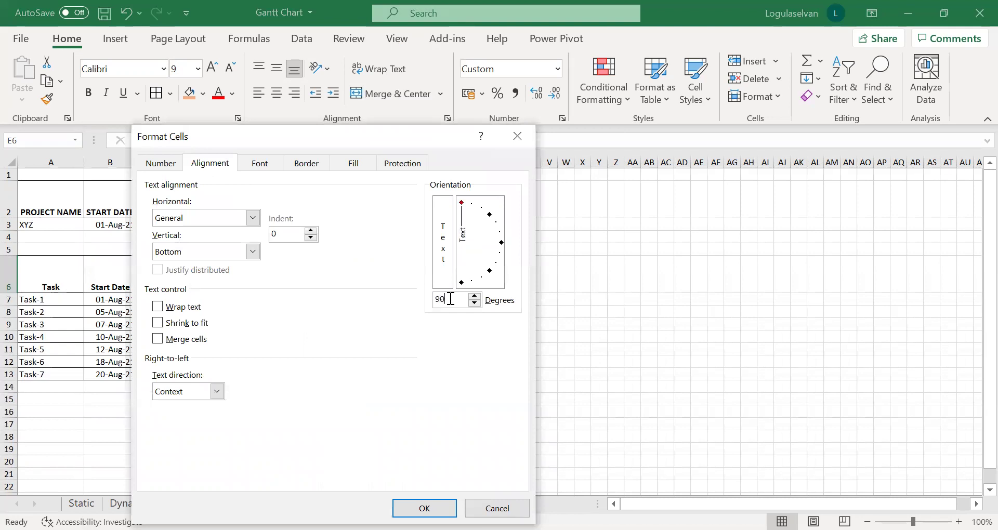
pyautogui.press('Return')
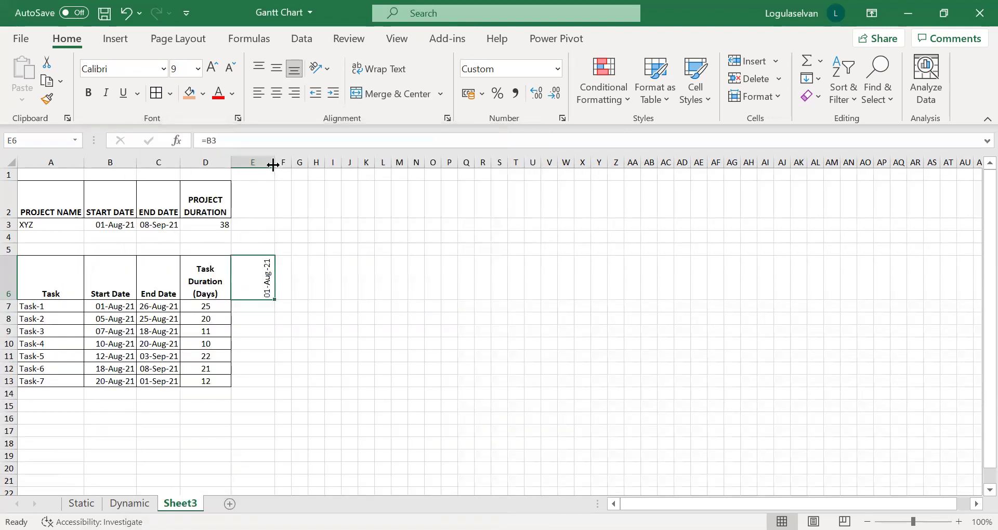
pyautogui.doubleClick(275, 162)
# Enter =E6+1 in F6 so it shows 02-Aug-21
pyautogui.click(257, 290)
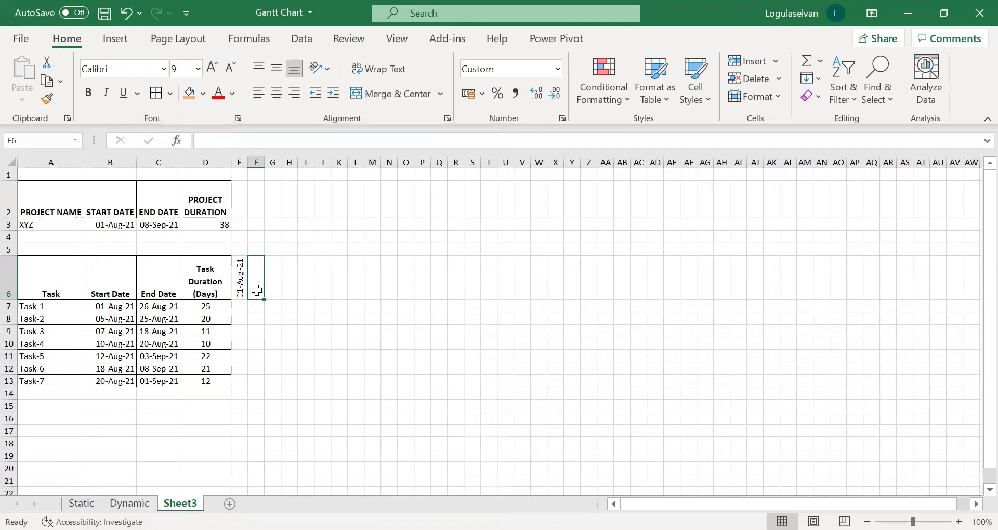
pyautogui.write('=')
pyautogui.press('Left')
pyautogui.write('=E6')
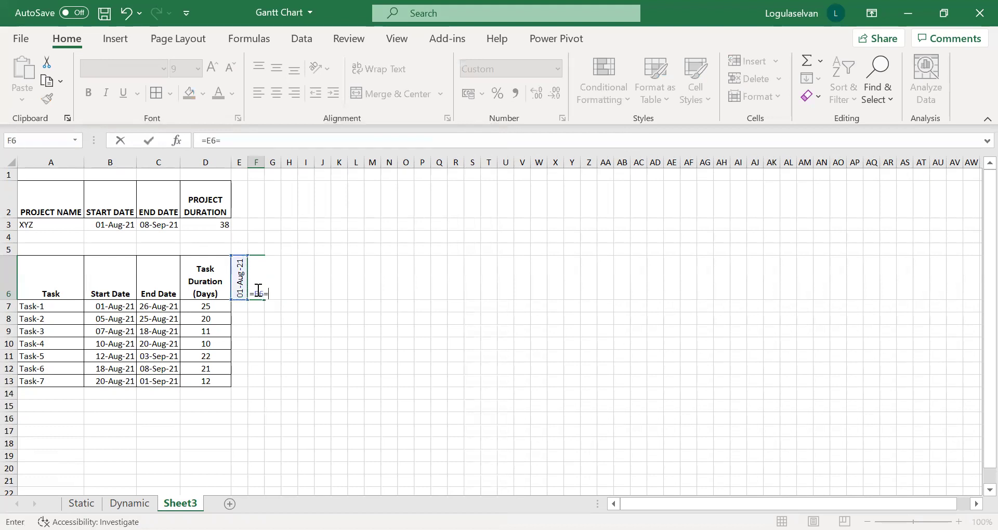
pyautogui.write('+1')
pyautogui.press('Return')
pyautogui.click(256, 290)
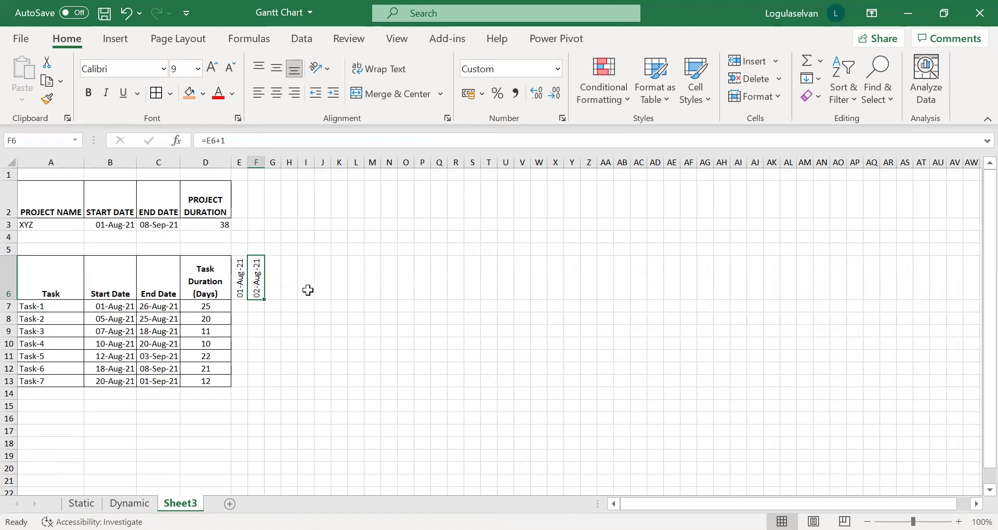
# Fill the next-day formula across F6:AY6 so the header runs through 16-Sep-21
pyautogui.hotkey('shift', 'Right')
pyautogui.hotkey('shift', 'Right')
pyautogui.hotkey('shift', 'Right')
pyautogui.hotkey('shift', 'Right')
pyautogui.hotkey('shift', 'Right')
pyautogui.hotkey('shift', 'Right')
pyautogui.hotkey('shift', 'Right')
pyautogui.hotkey('shift', 'Right')
pyautogui.hotkey('shift', 'Right')
pyautogui.hotkey('shift', 'Right')
pyautogui.hotkey('shift', 'Right')
pyautogui.hotkey('shift', 'Right')
pyautogui.hotkey('shift', 'Right')
pyautogui.hotkey('shift', 'Right')
pyautogui.hotkey('shift', 'Right')
pyautogui.hotkey('shift', 'Right')
pyautogui.hotkey('shift', 'Right')
pyautogui.hotkey('shift', 'Right')
pyautogui.hotkey('shift', 'Right')
pyautogui.hotkey('shift', 'Right')
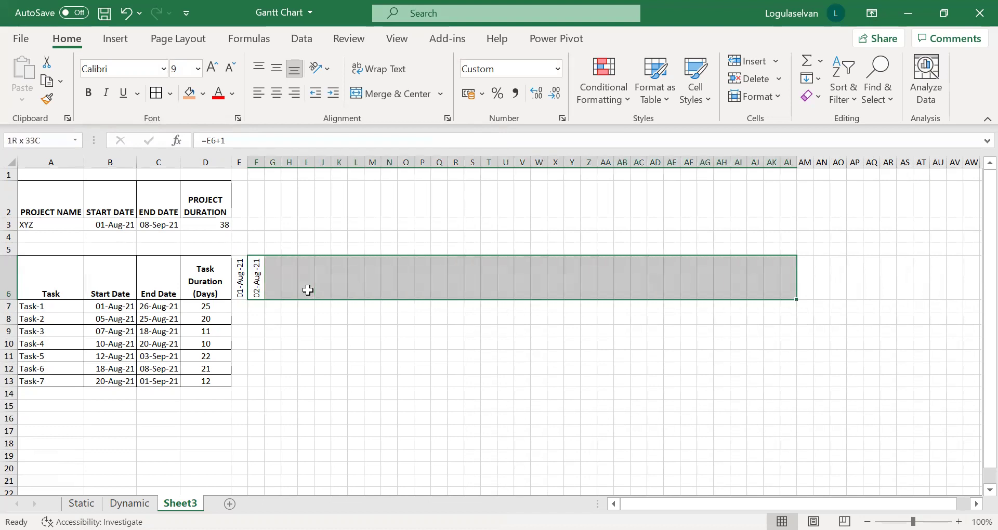
pyautogui.hotkey('shift', 'Right')
pyautogui.hotkey('shift', 'Right')
pyautogui.hotkey('shift', 'Right')
pyautogui.hotkey('shift', 'Right')
pyautogui.hotkey('shift', 'Right')
pyautogui.hotkey('shift', 'Right')
pyautogui.hotkey('shift', 'Right')
pyautogui.hotkey('shift', 'Right')
pyautogui.hotkey('shift', 'Right')
pyautogui.hotkey('shift', 'Right')
pyautogui.hotkey('shift', 'Right')
pyautogui.hotkey('shift', 'Right')
pyautogui.hotkey('shift', 'Right')
pyautogui.hotkey('ctrl', 'r')
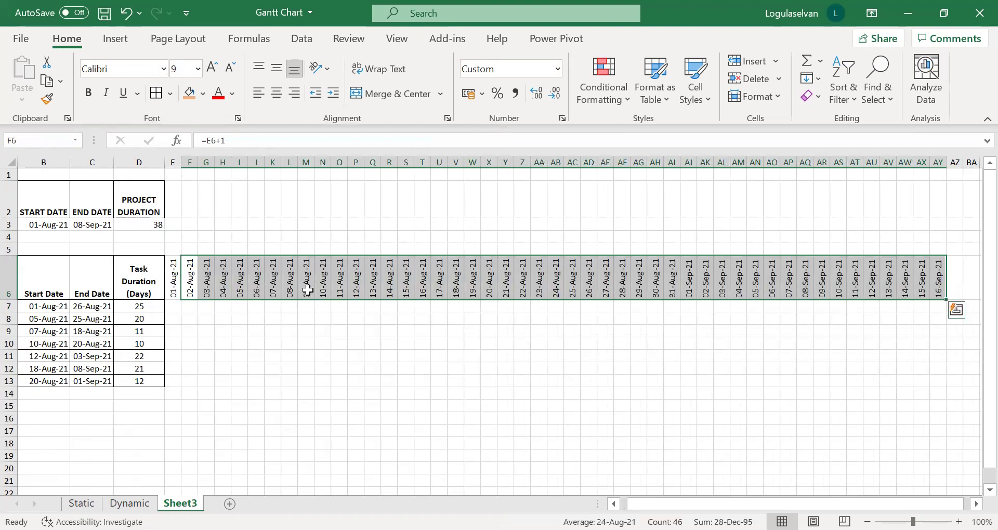
pyautogui.press('Left')
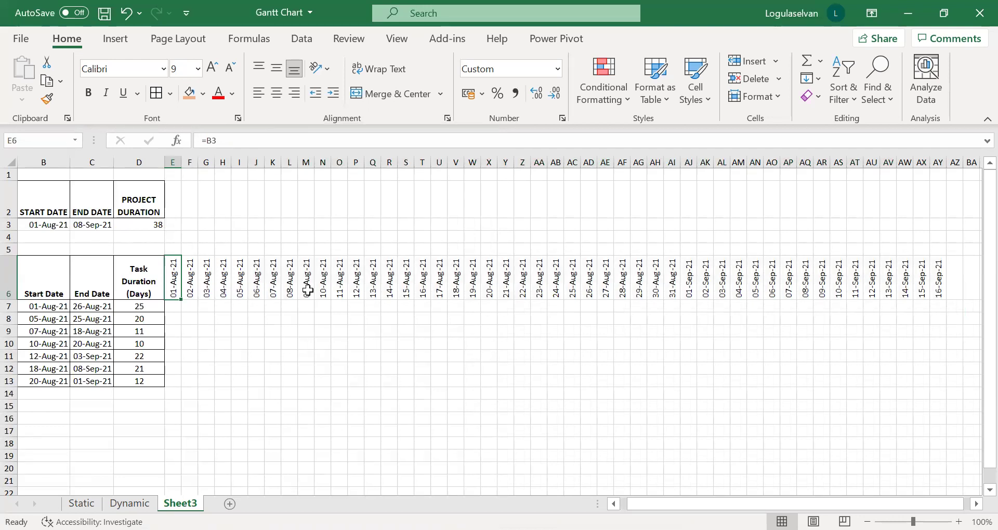
pyautogui.hotkey('ctrl', 'shift', 'Right')
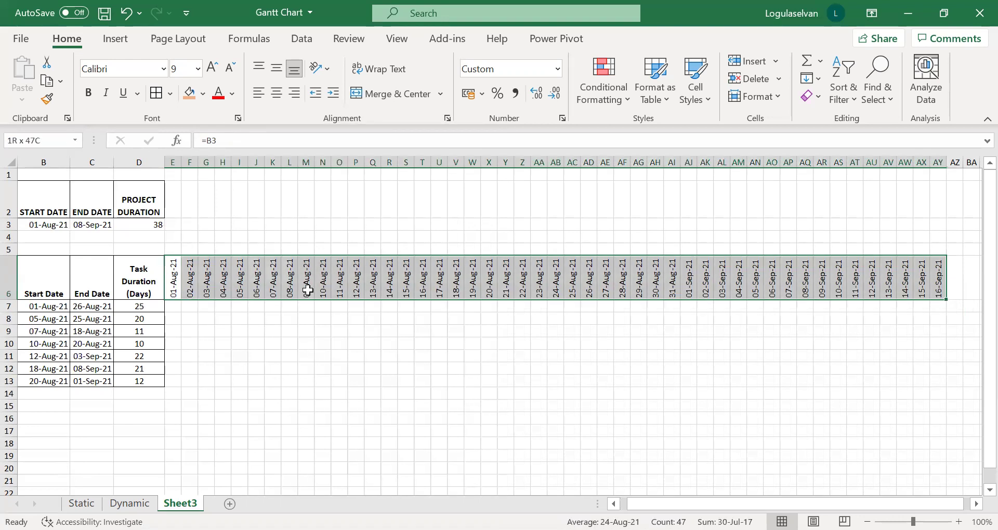
pyautogui.press('Home')
pyautogui.press('Down')
pyautogui.press('Right')
pyautogui.press('Right')
pyautogui.press('Right')
pyautogui.press('Right')
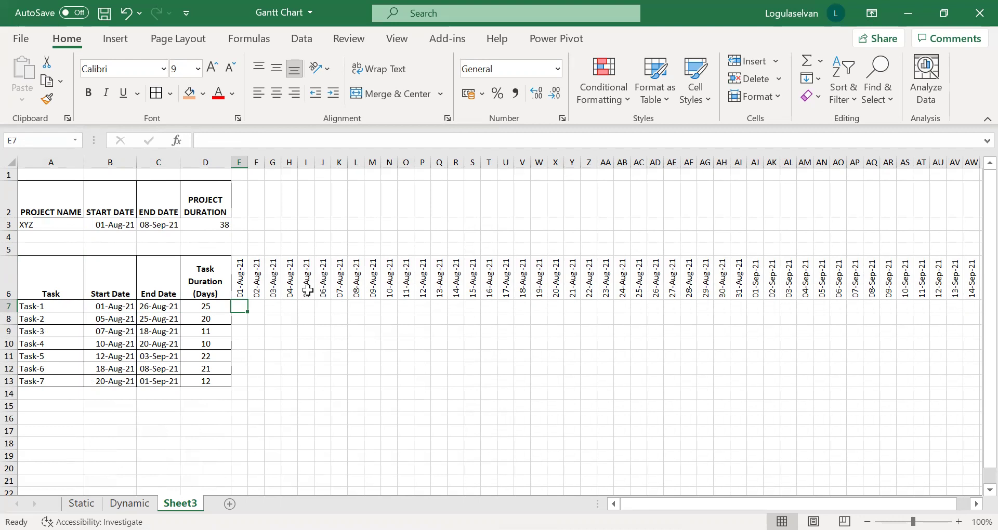
# Enter =IF(AND(B7<=E6,C7>=E6),"Y"," ") in E7, marking Task-1 active on 01-Aug-21
pyautogui.write('=')
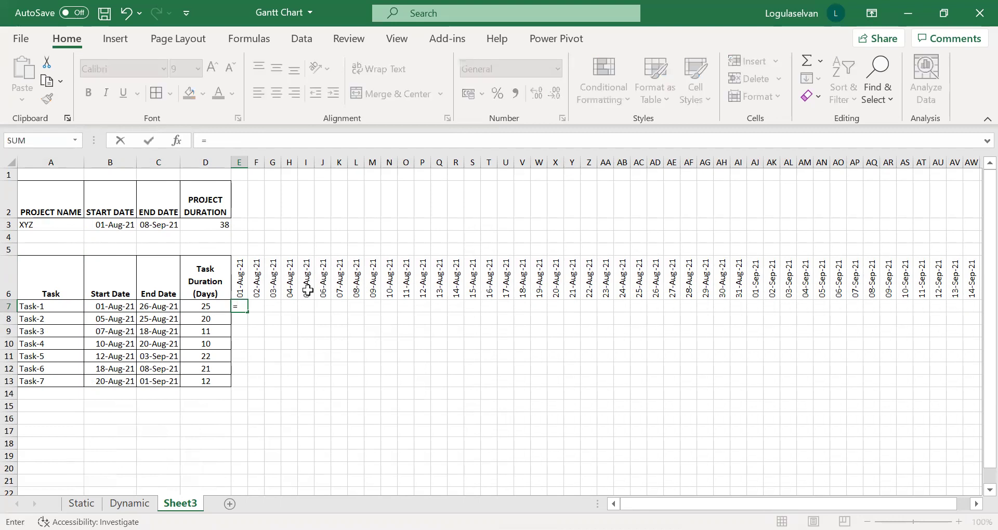
pyautogui.write('I')
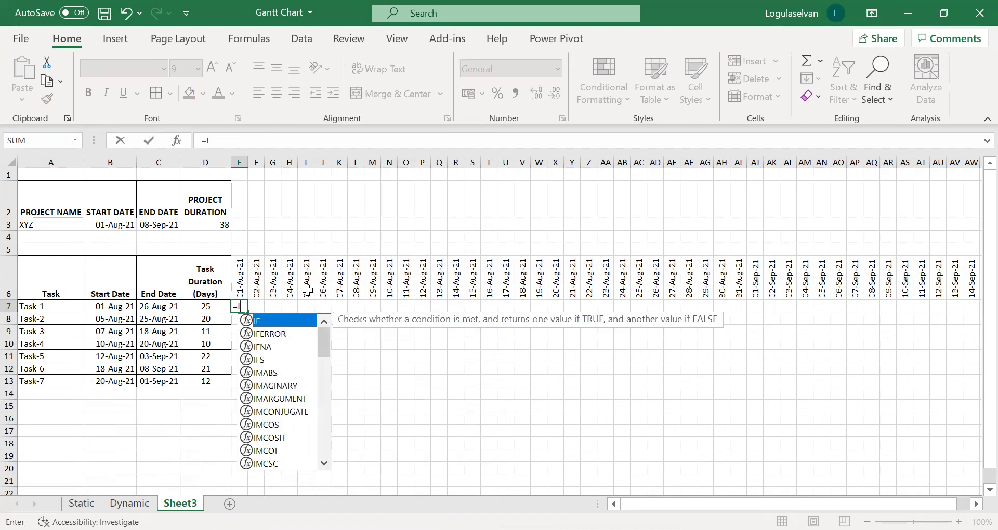
pyautogui.write('F')
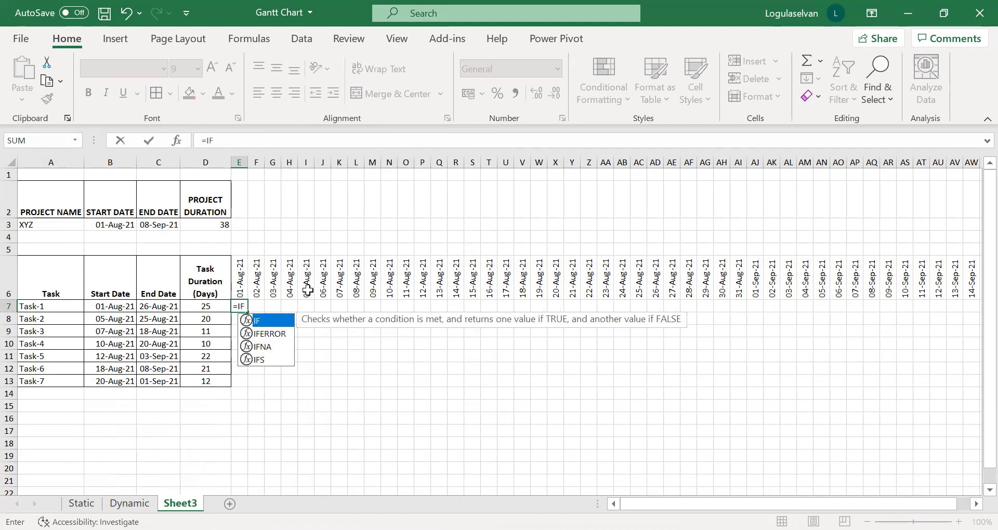
pyautogui.write('(')
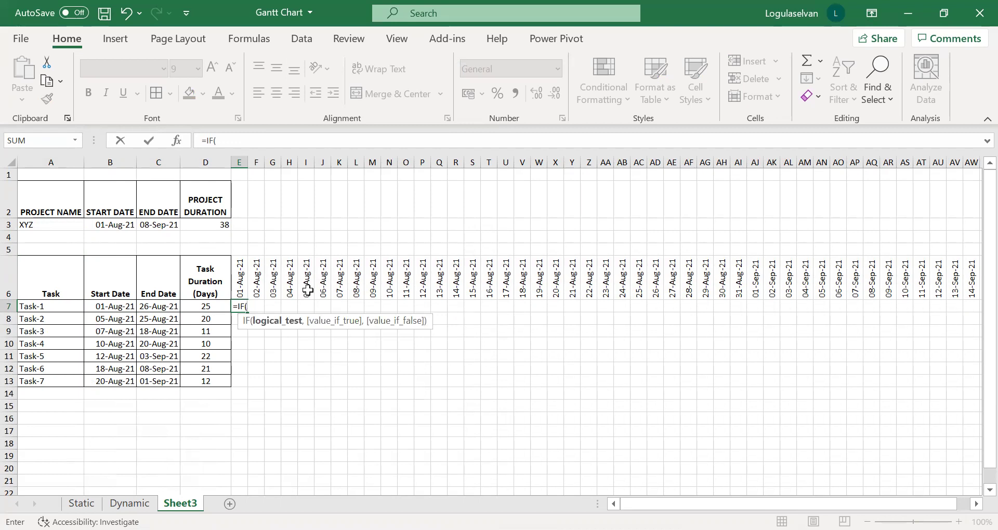
pyautogui.write('AND')
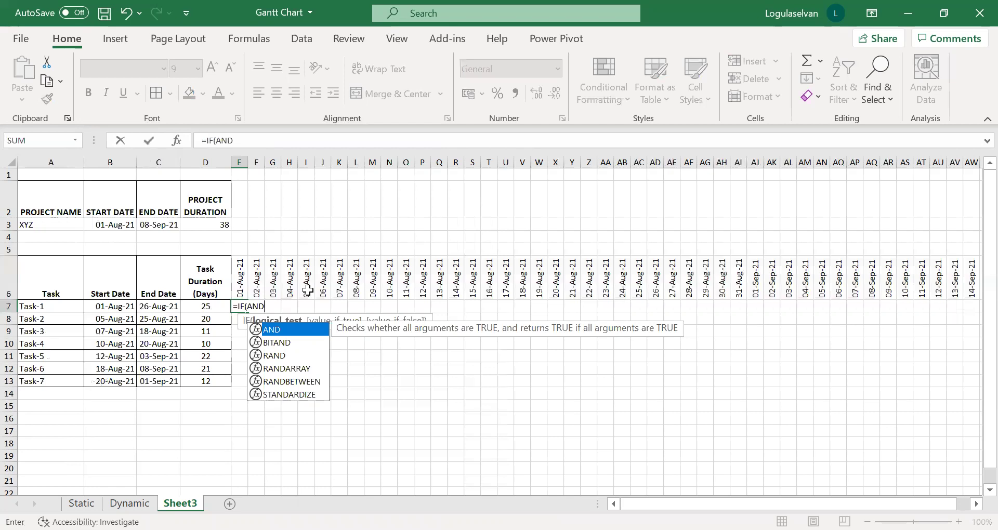
pyautogui.write('(')
pyautogui.press('Left')
pyautogui.press('Left')
pyautogui.press('Left')
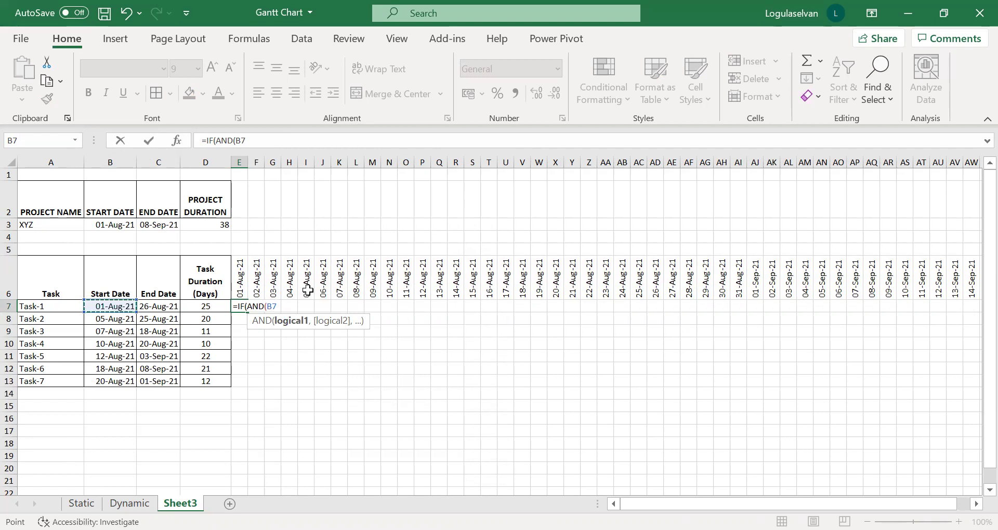
pyautogui.write('<=0')
pyautogui.press('BackSpace')
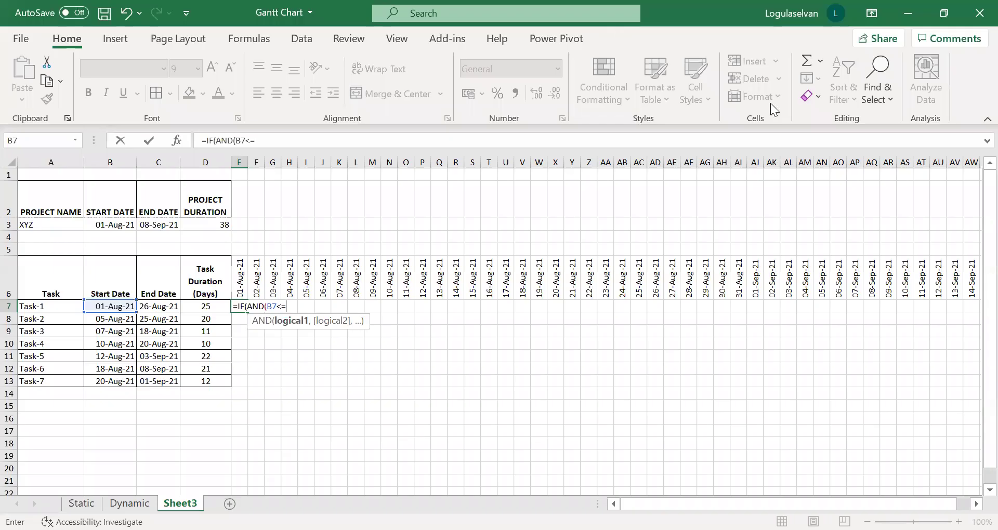
pyautogui.click(241, 280)
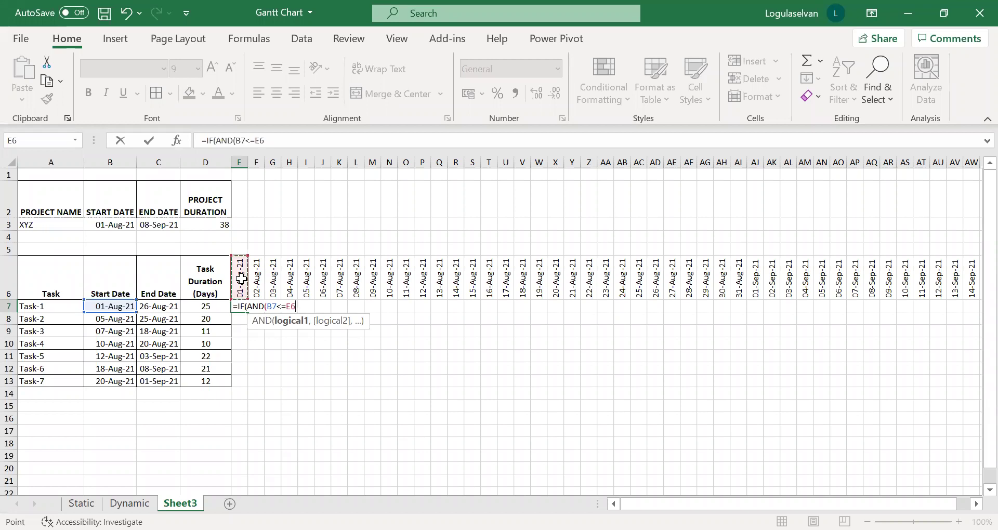
pyautogui.write(',')
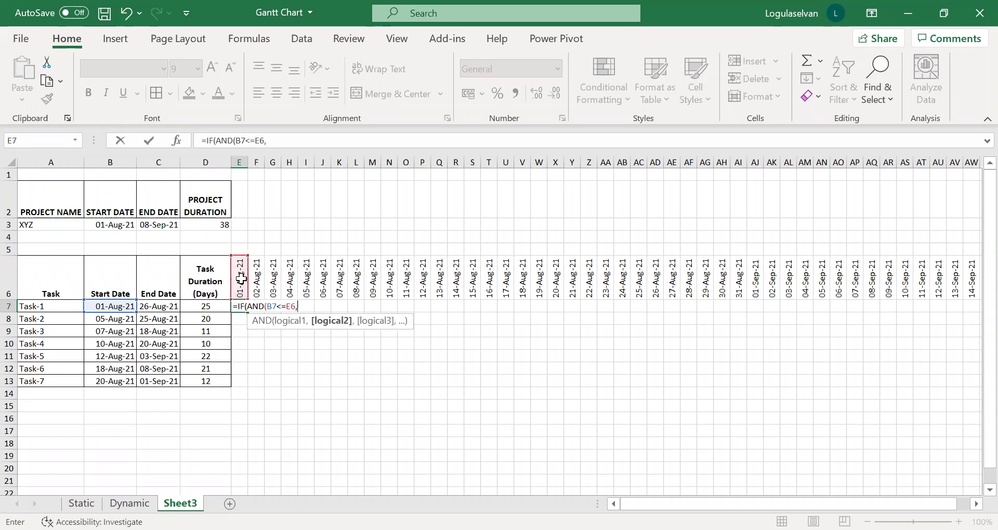
pyautogui.click(161, 308)
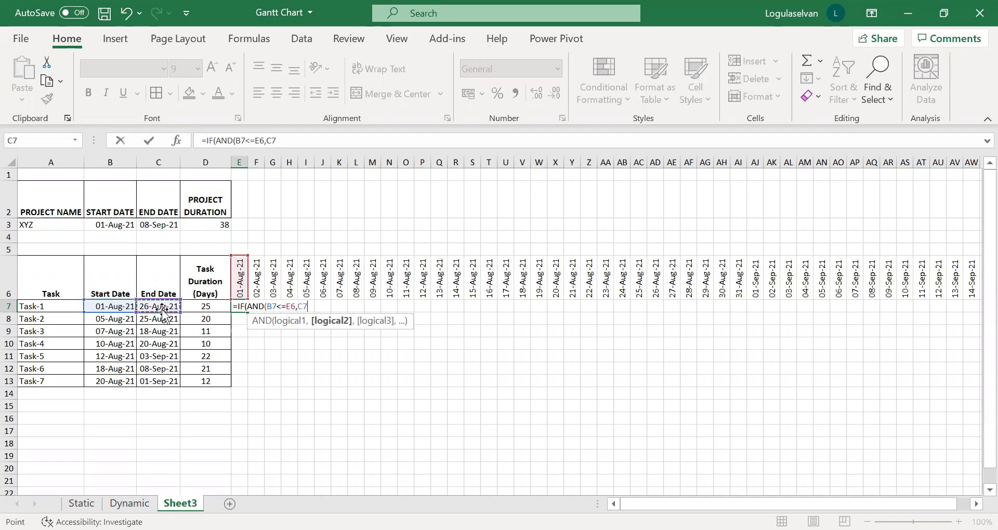
pyautogui.write('>')
pyautogui.write('+')
pyautogui.write('=')
pyautogui.click(244, 280)
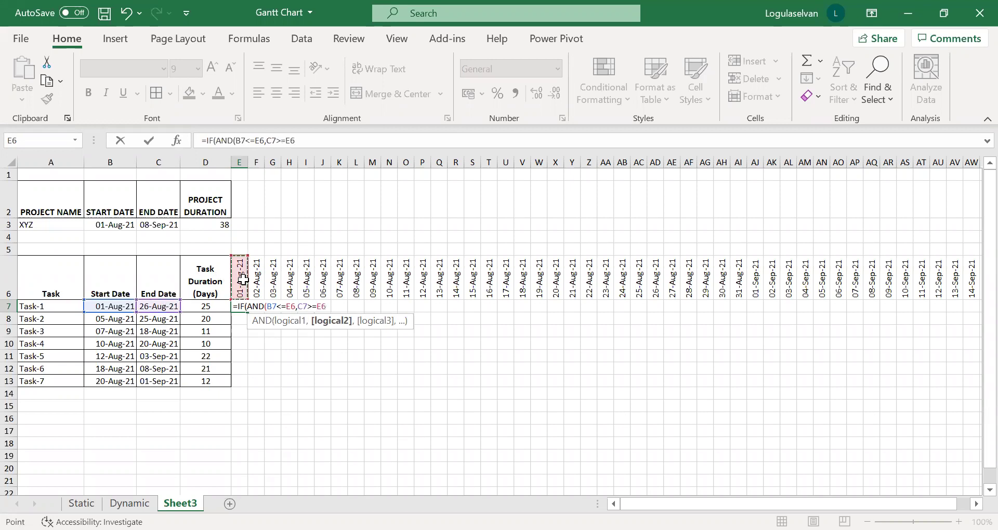
pyautogui.write('),')
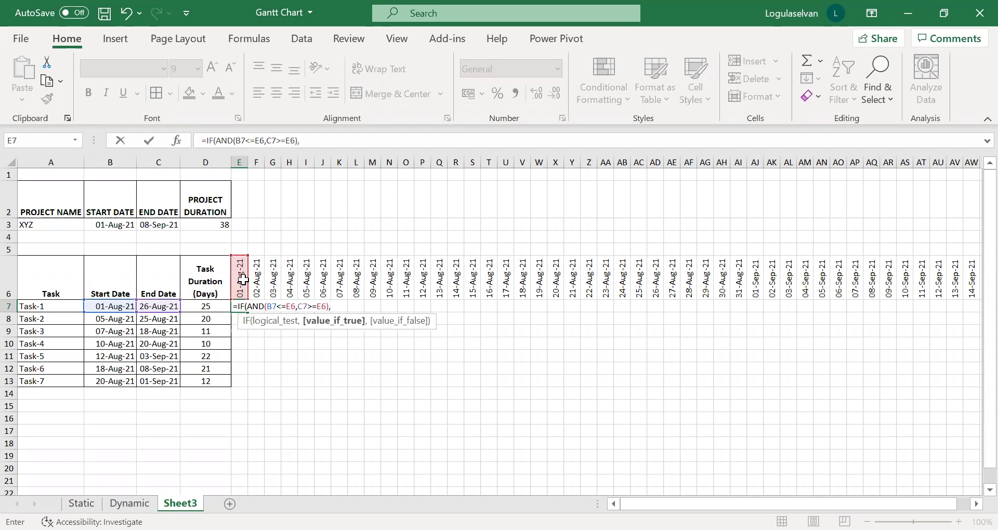
pyautogui.write('"Y","')
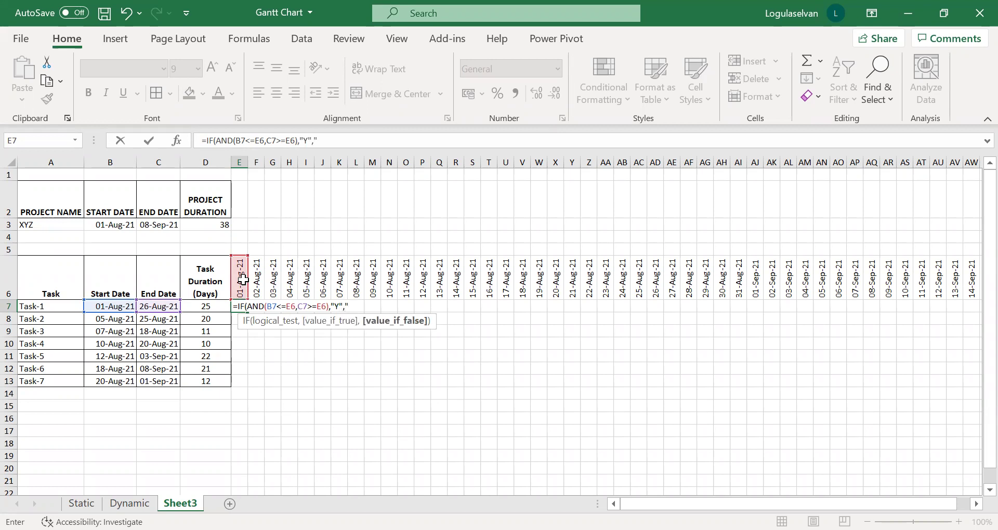
pyautogui.write(' ")')
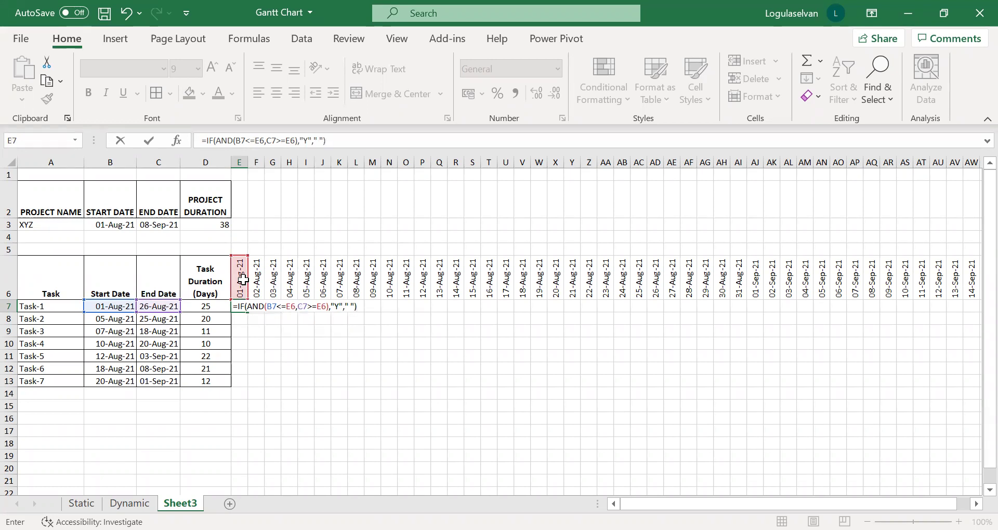
pyautogui.press('Return')
pyautogui.press('Up')
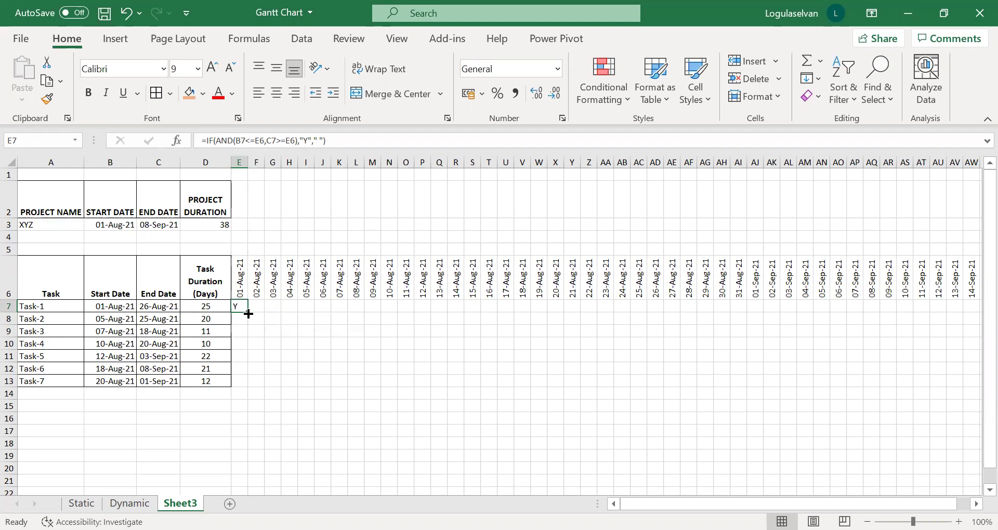
# Add $ anchors to the E7 formula so it uses $B7, E$6, $C7 and E$6
pyautogui.click(242, 141)
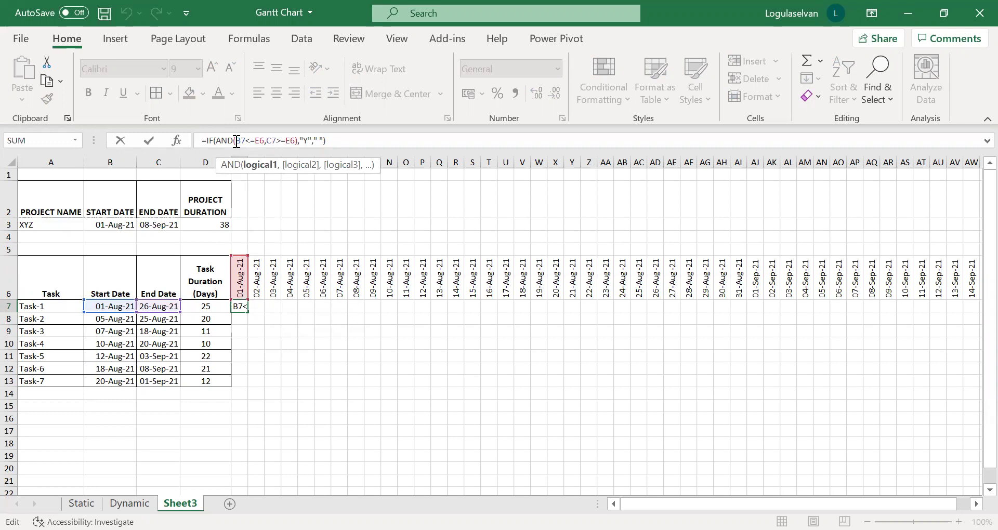
pyautogui.write('$')
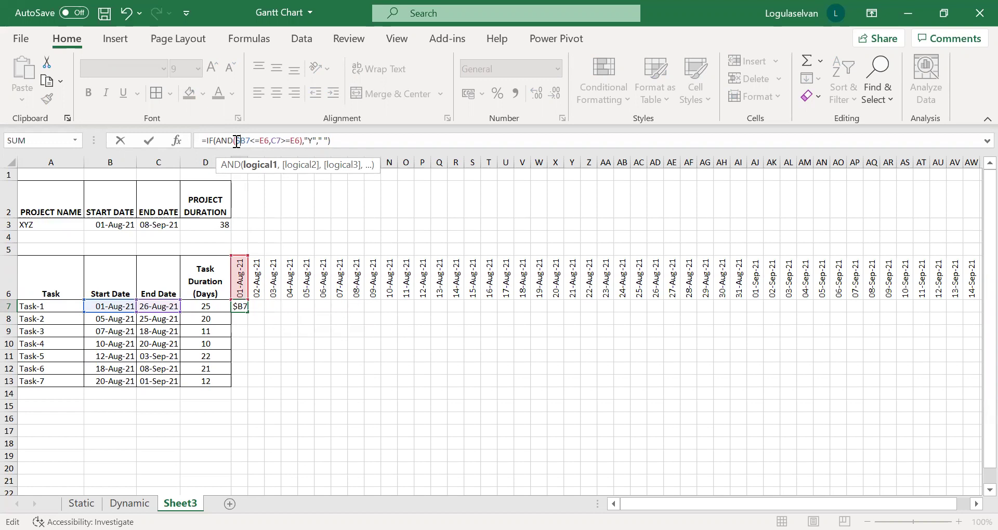
pyautogui.click(266, 140)
pyautogui.write('$')
pyautogui.click(278, 141)
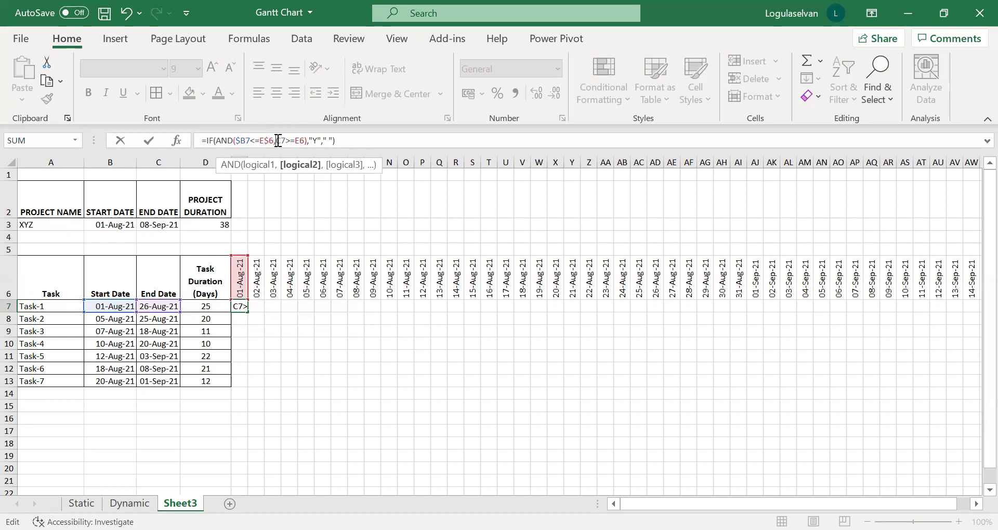
pyautogui.write('$')
pyautogui.click(304, 141)
pyautogui.write('$')
pyautogui.hotkey('ctrl', 'Return')
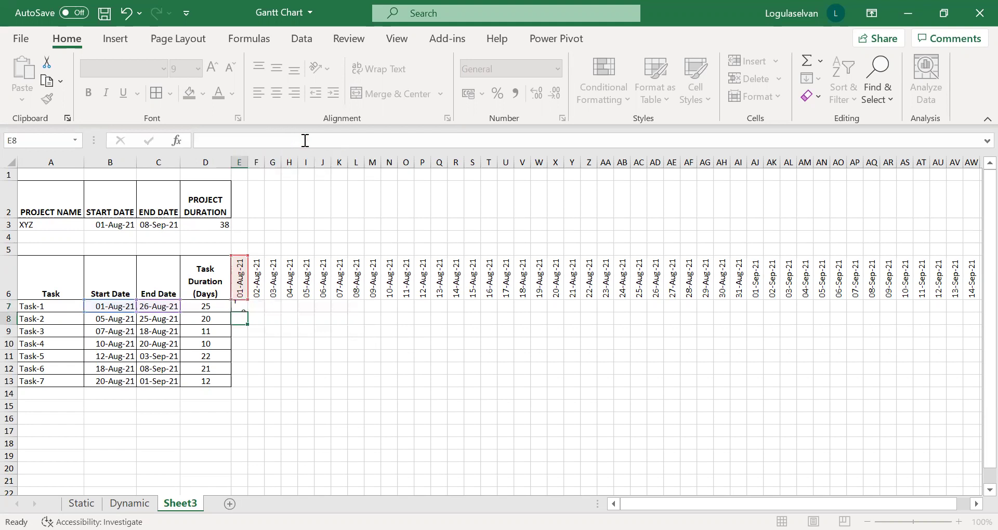
# Copy the E7 formula down to row 13 and across to column AY
pyautogui.hotkey('shift', 'Down')
pyautogui.hotkey('shift', 'Down')
pyautogui.hotkey('shift', 'Down')
pyautogui.hotkey('shift', 'Down')
pyautogui.hotkey('shift', 'Down')
pyautogui.hotkey('shift', 'Down')
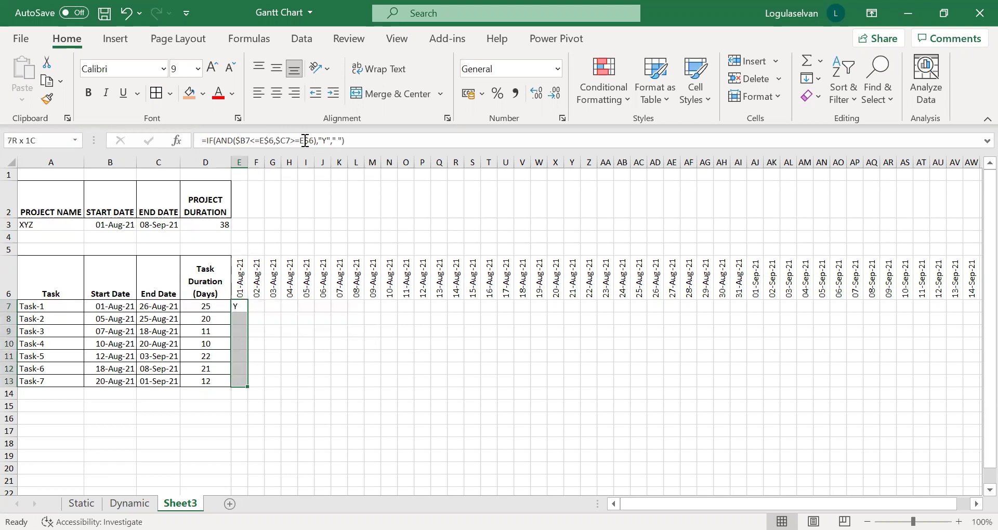
pyautogui.hotkey('ctrl', 'd')
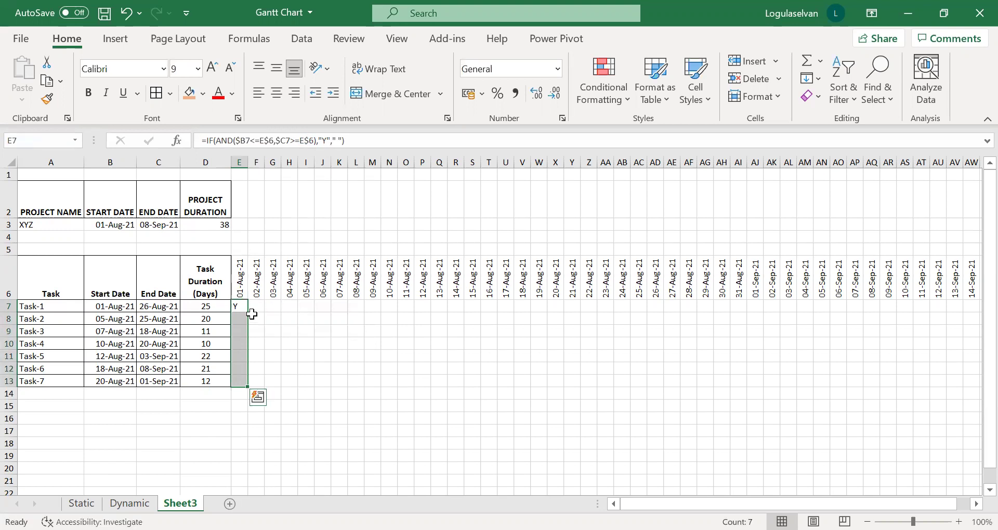
pyautogui.hotkey('shift', 'Right')
pyautogui.hotkey('shift', 'Right')
pyautogui.hotkey('shift', 'Right')
pyautogui.hotkey('shift', 'Right')
pyautogui.hotkey('shift', 'Right')
pyautogui.hotkey('shift', 'Right')
pyautogui.hotkey('shift', 'Right')
pyautogui.hotkey('shift', 'Right')
pyautogui.hotkey('shift', 'Right')
pyautogui.hotkey('shift', 'Right')
pyautogui.hotkey('shift', 'Right')
pyautogui.hotkey('shift', 'Right')
pyautogui.hotkey('shift', 'Right')
pyautogui.hotkey('shift', 'Right')
pyautogui.hotkey('shift', 'Right')
pyautogui.hotkey('shift', 'Right')
pyautogui.hotkey('shift', 'Right')
pyautogui.hotkey('shift', 'Right')
pyautogui.hotkey('shift', 'Right')
pyautogui.hotkey('shift', 'Right')
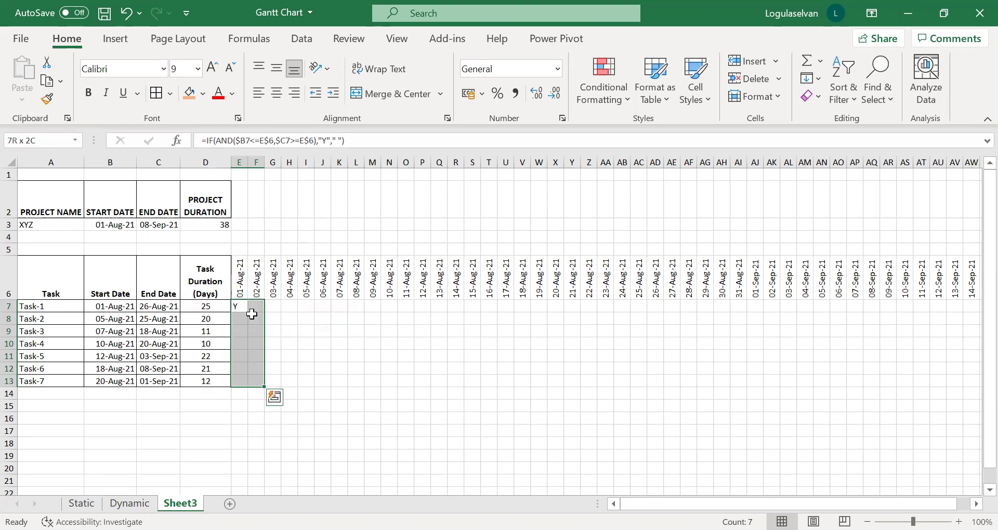
pyautogui.hotkey('shift', 'Right')
pyautogui.hotkey('shift', 'Right')
pyautogui.hotkey('shift', 'Right')
pyautogui.hotkey('shift', 'Right')
pyautogui.hotkey('shift', 'Right')
pyautogui.hotkey('shift', 'Right')
pyautogui.hotkey('shift', 'Right')
pyautogui.hotkey('shift', 'Right')
pyautogui.hotkey('shift', 'Right')
pyautogui.hotkey('shift', 'Right')
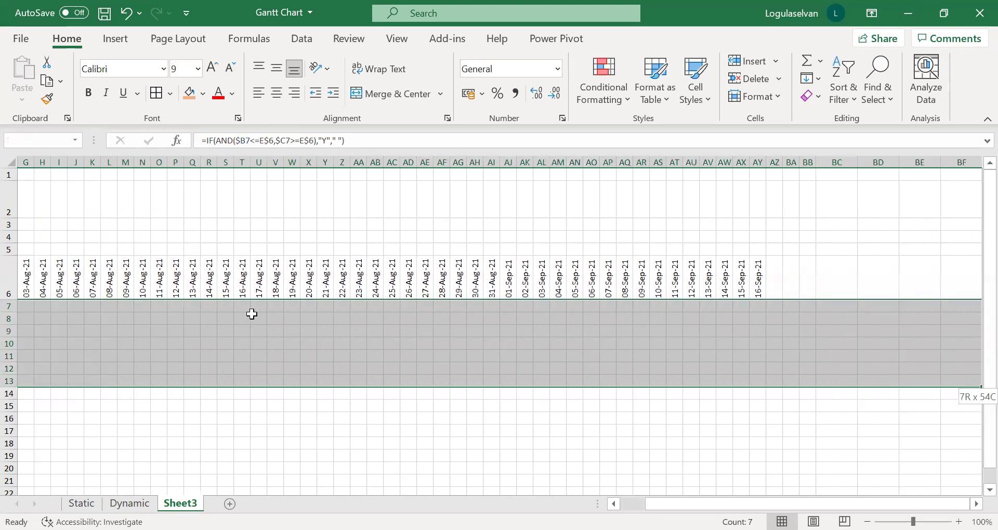
pyautogui.hotkey('shift', 'Left')
pyautogui.hotkey('shift', 'Left')
pyautogui.hotkey('shift', 'Left')
pyautogui.hotkey('shift', 'Left')
pyautogui.hotkey('shift', 'Left')
pyautogui.hotkey('shift', 'Left')
pyautogui.hotkey('shift', 'Left')
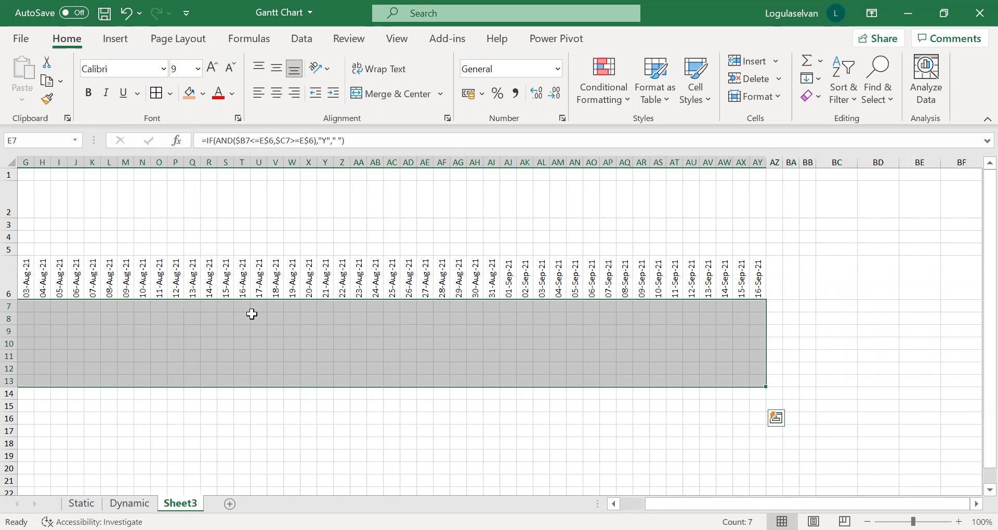
pyautogui.hotkey('ctrl', 'r')
# Check the copied formulas and select the whole E7:AY13 task grid
pyautogui.press('Left')
pyautogui.press('Left')
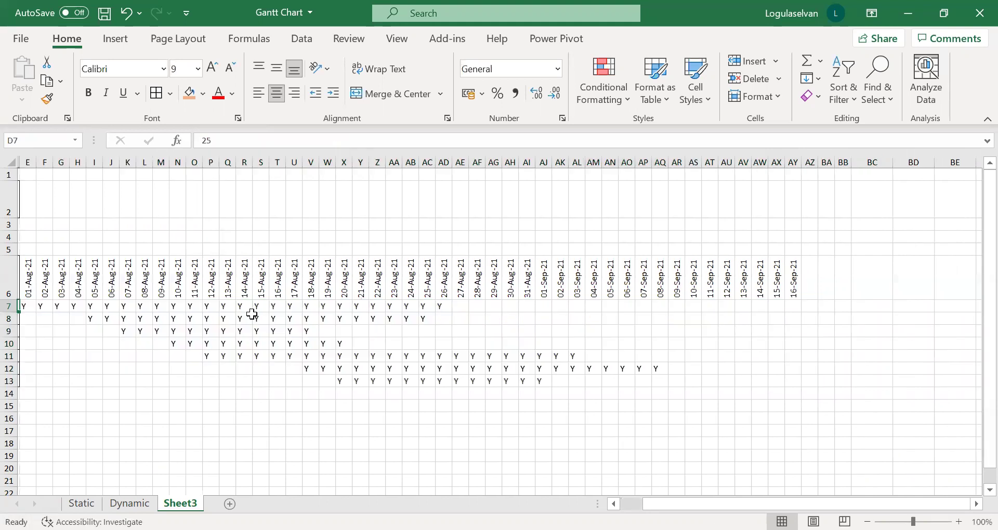
pyautogui.press('Right')
pyautogui.press('Right')
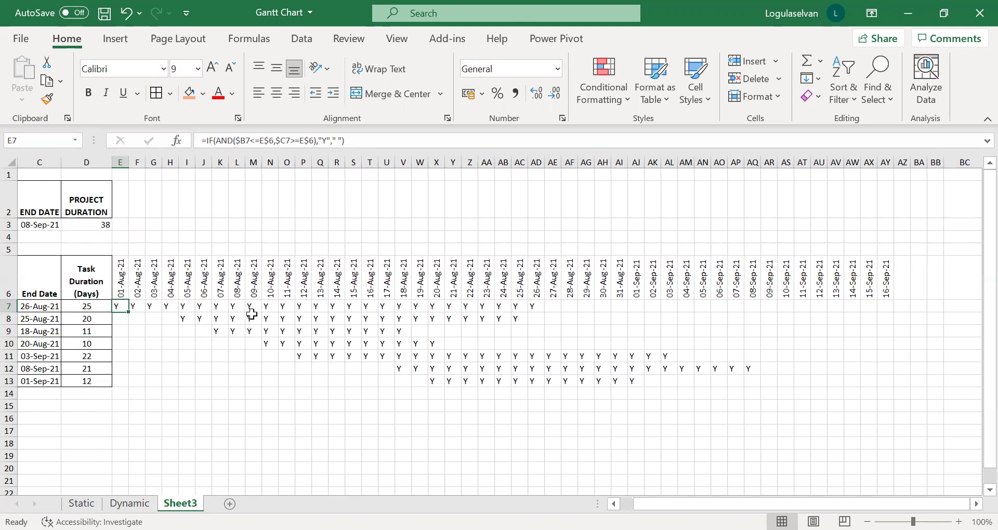
pyautogui.press('Right')
pyautogui.press('Right')
pyautogui.press('Right')
pyautogui.press('Right')
pyautogui.press('Right')
pyautogui.press('Right')
pyautogui.press('Right')
pyautogui.press('Right')
pyautogui.press('Right')
pyautogui.press('Right')
pyautogui.press('Right')
pyautogui.press('Right')
pyautogui.press('Right')
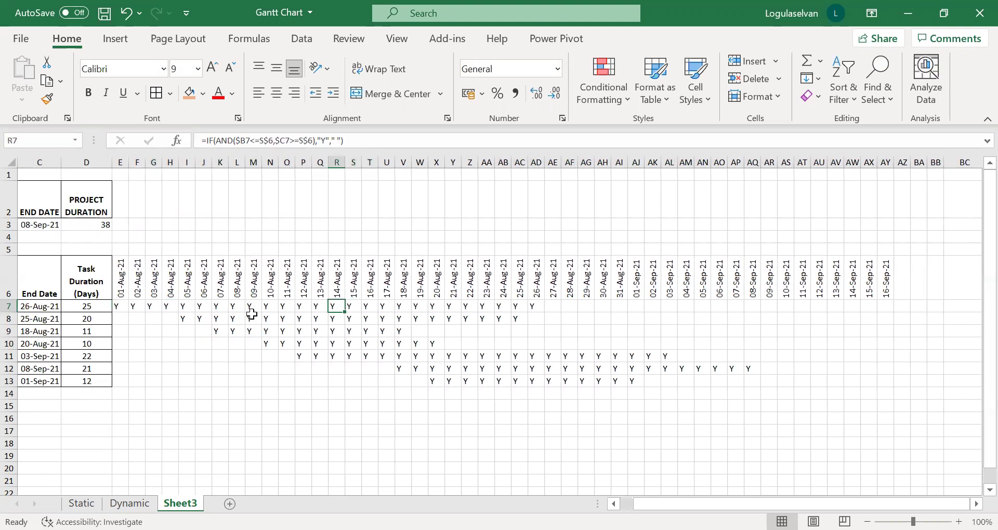
pyautogui.press('Left')
pyautogui.press('Left')
pyautogui.press('Left')
pyautogui.press('Left')
pyautogui.press('Left')
pyautogui.press('Left')
pyautogui.press('Left')
pyautogui.press('Left')
pyautogui.press('Left')
pyautogui.press('Left')
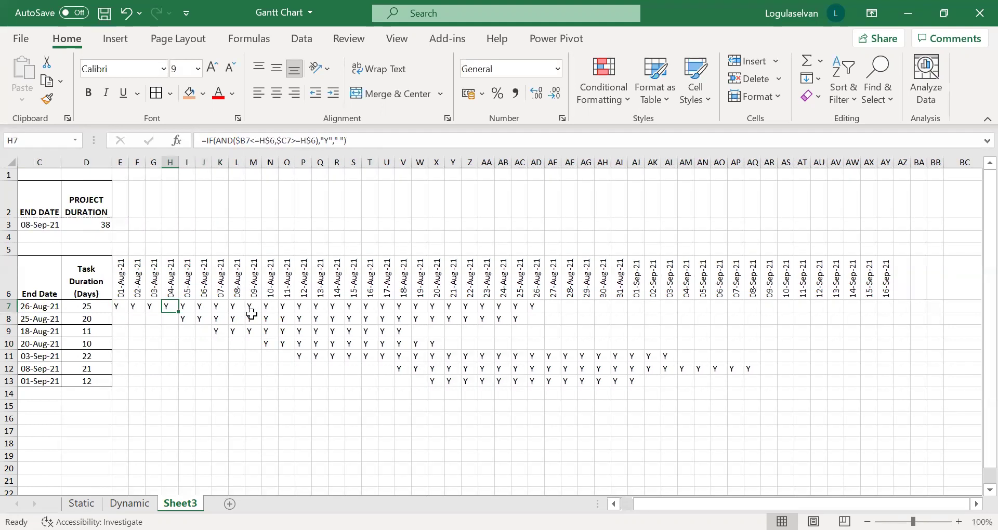
pyautogui.press('Left')
pyautogui.press('Left')
pyautogui.press('Left')
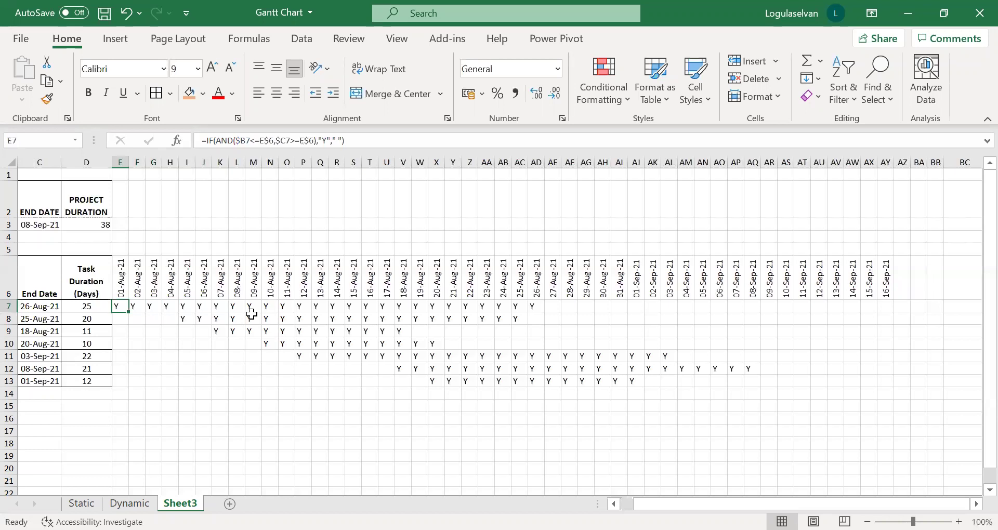
pyautogui.hotkey('ctrl', 'shift', 'Right')
pyautogui.hotkey('ctrl', 'shift', 'Down')
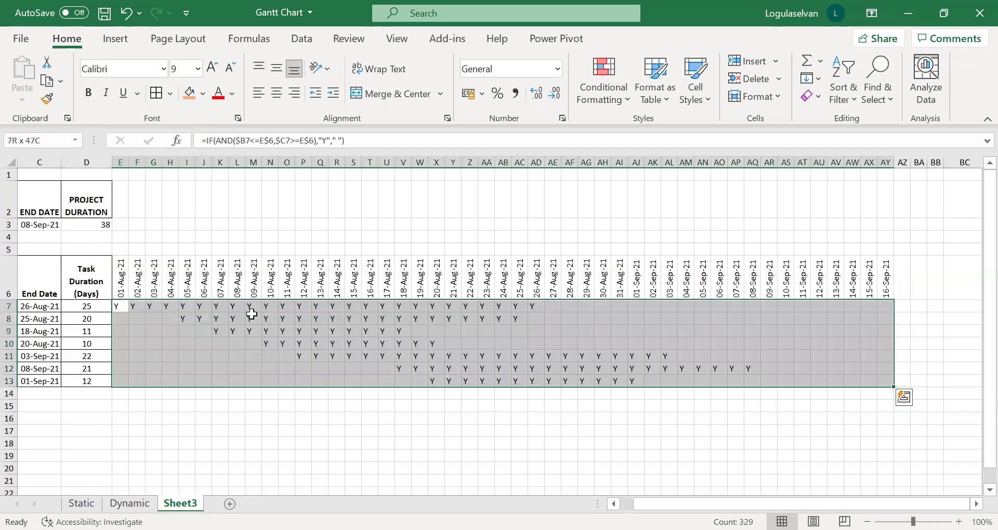
# Add a Text that Contains "Y" rule with Green Fill with Dark Green Text to the grid
pyautogui.click(629, 102)
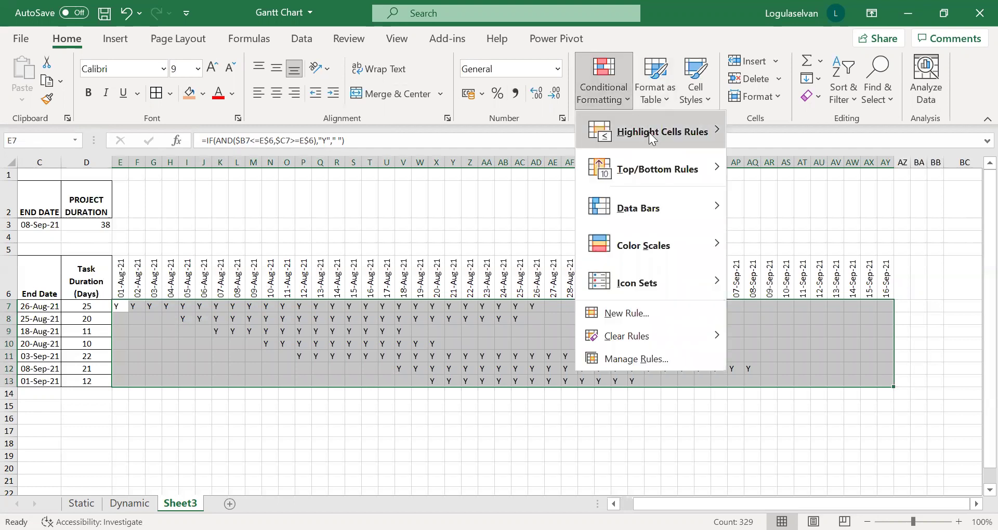
pyautogui.moveTo(648, 132)
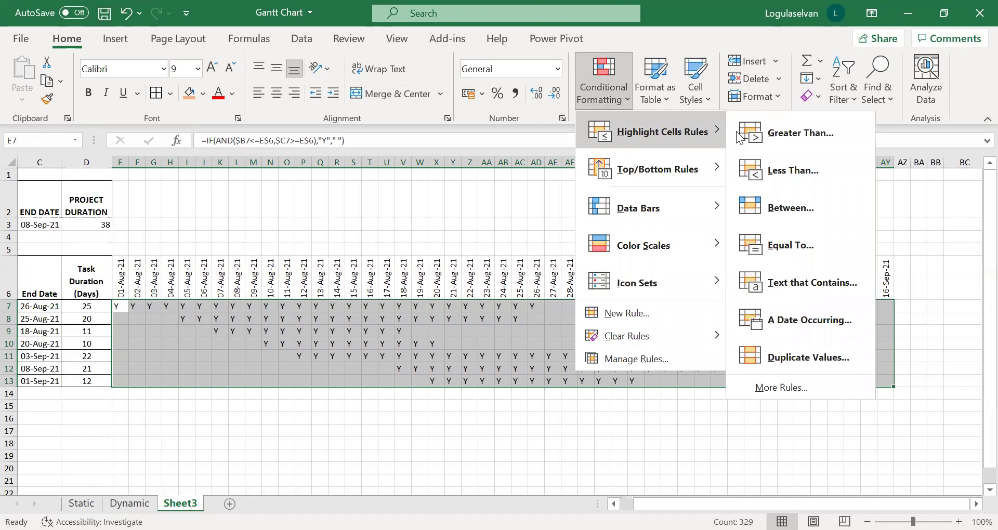
pyautogui.click(786, 288)
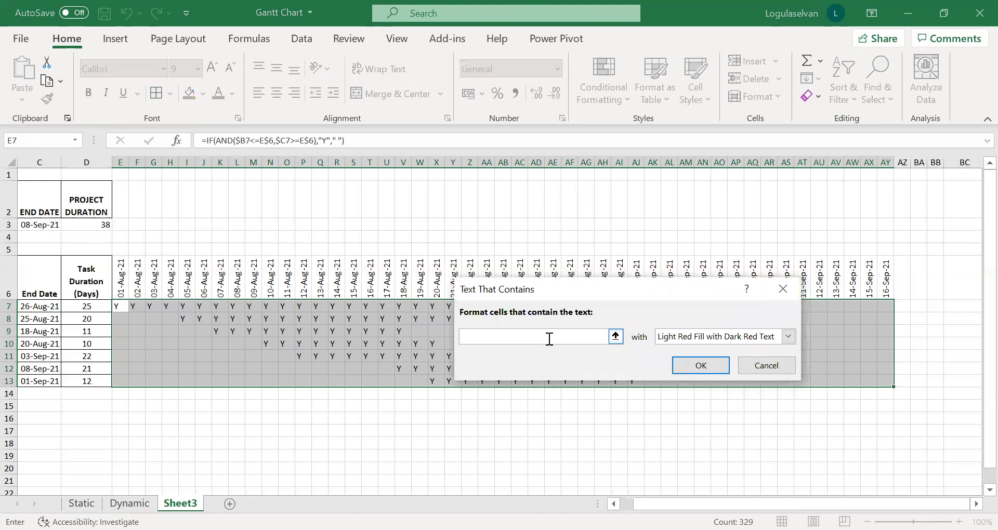
pyautogui.write('Y')
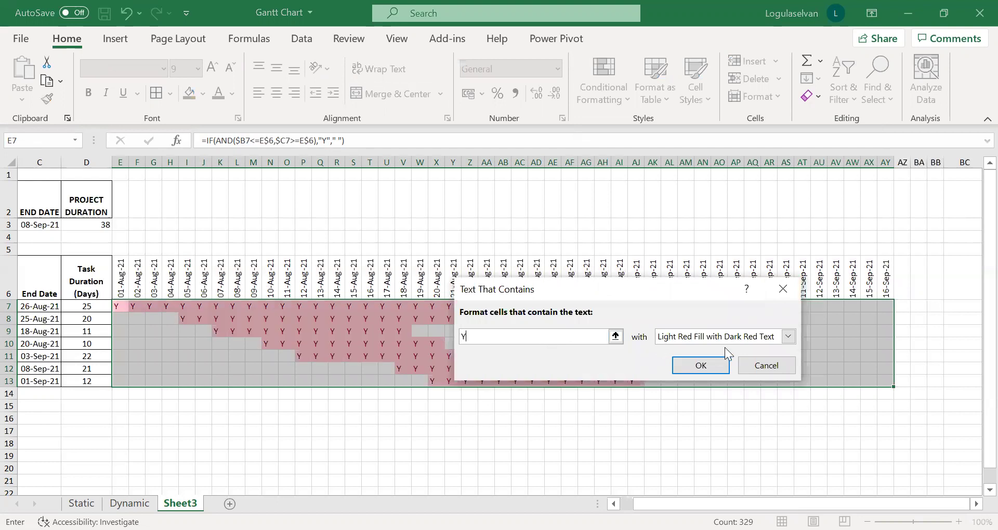
pyautogui.click(747, 338)
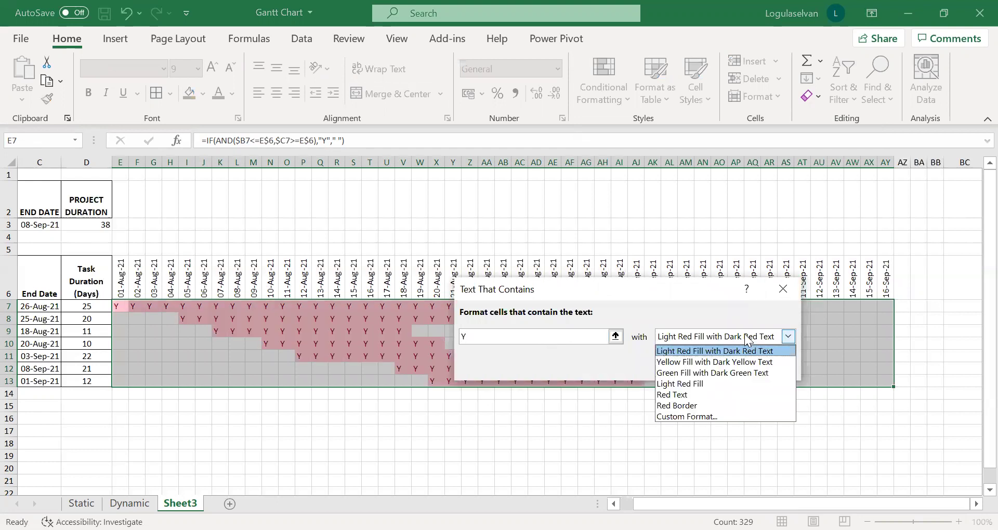
pyautogui.click(706, 373)
pyautogui.click(702, 370)
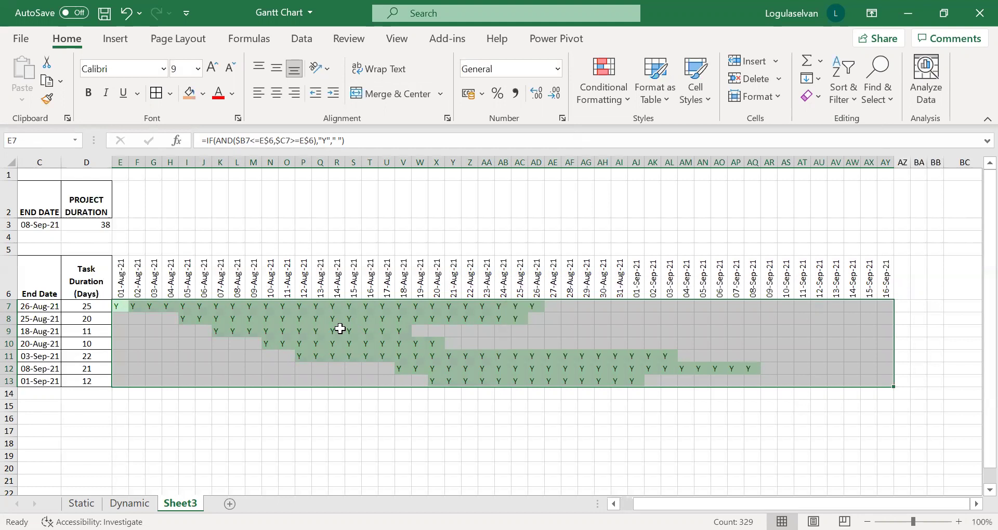
pyautogui.click(628, 103)
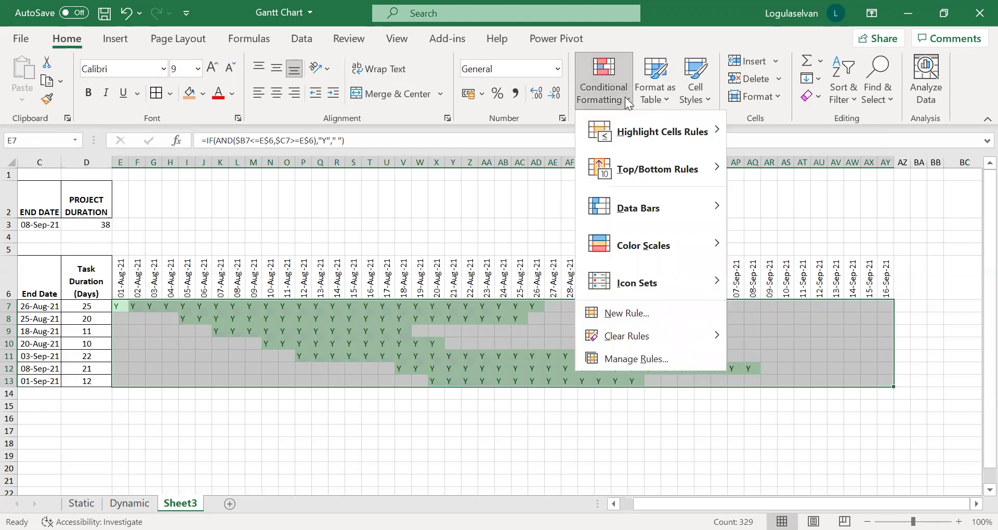
# Edit the conditional formatting rule for Y cells to use a green font colour
pyautogui.click(640, 363)
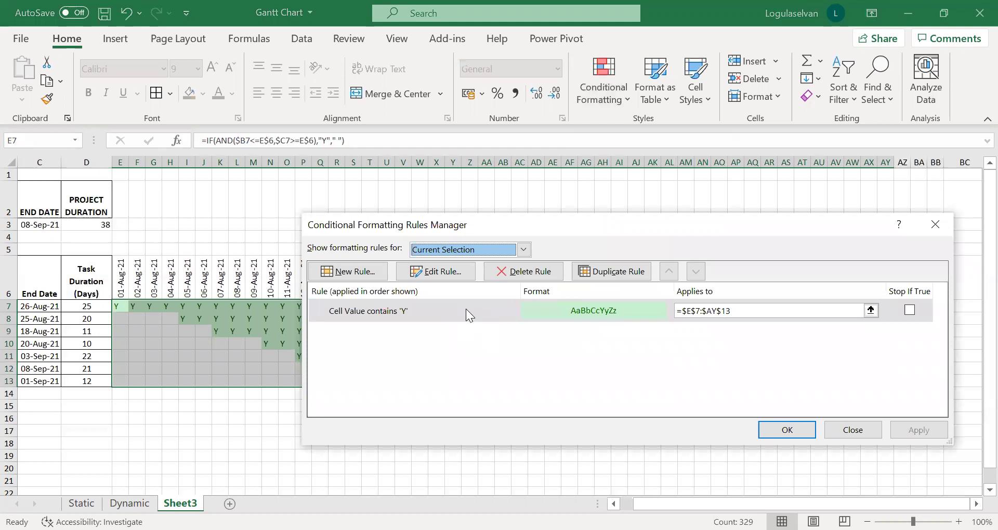
pyautogui.click(466, 309)
pyautogui.click(446, 274)
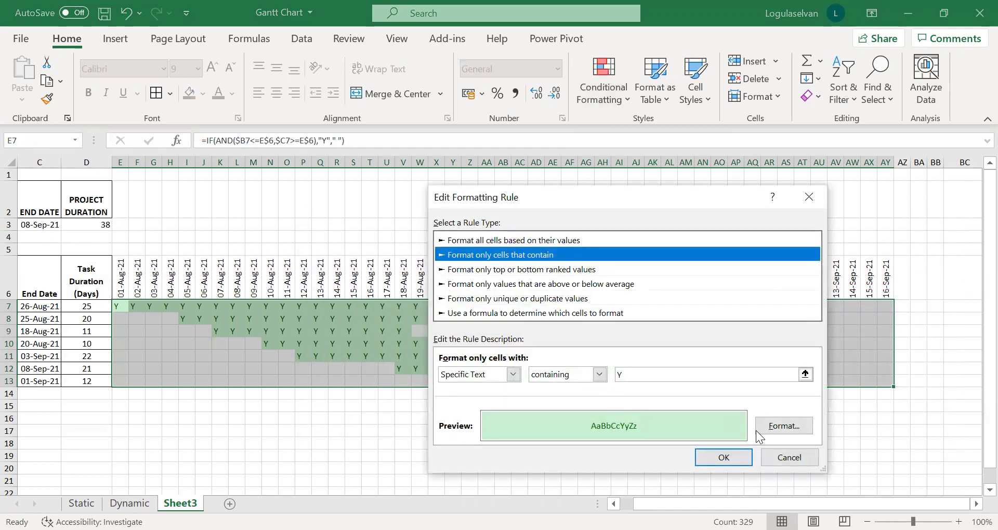
pyautogui.click(777, 433)
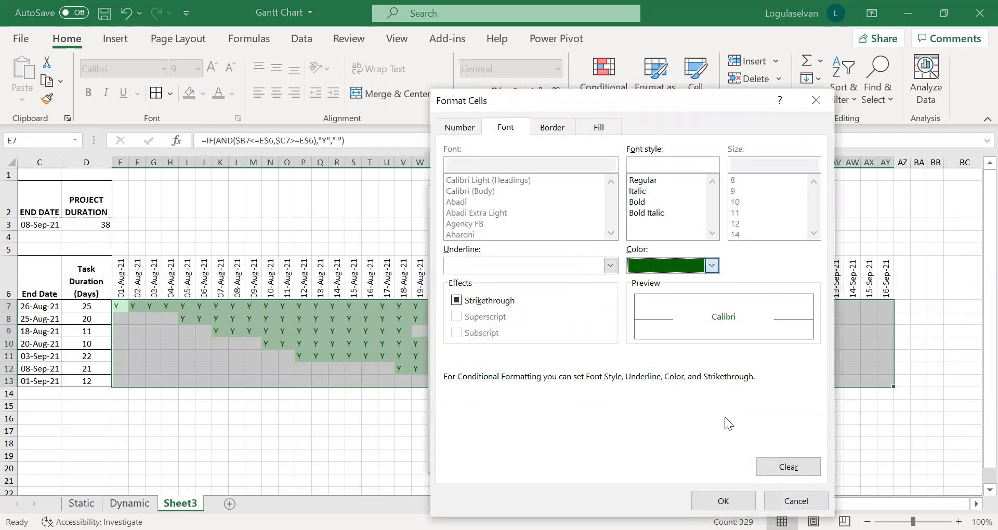
pyautogui.click(712, 266)
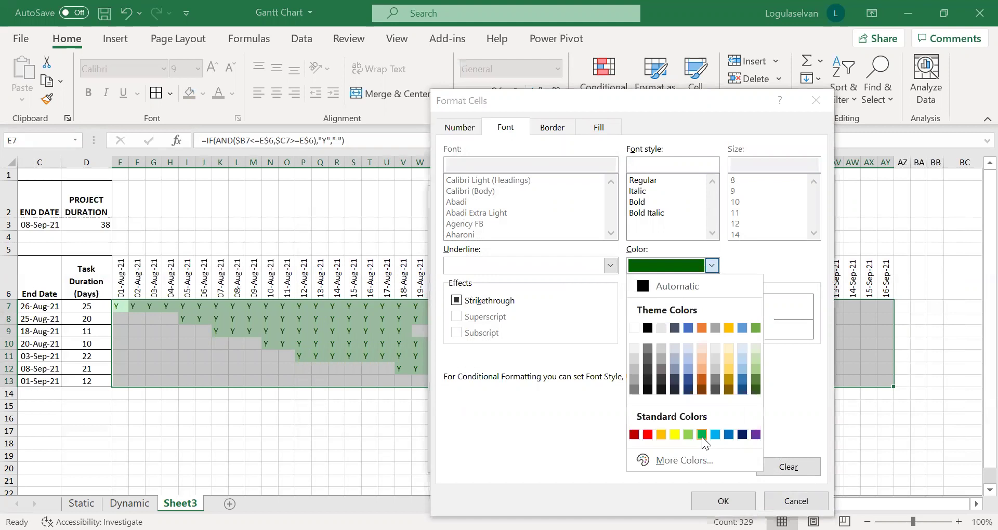
pyautogui.click(702, 435)
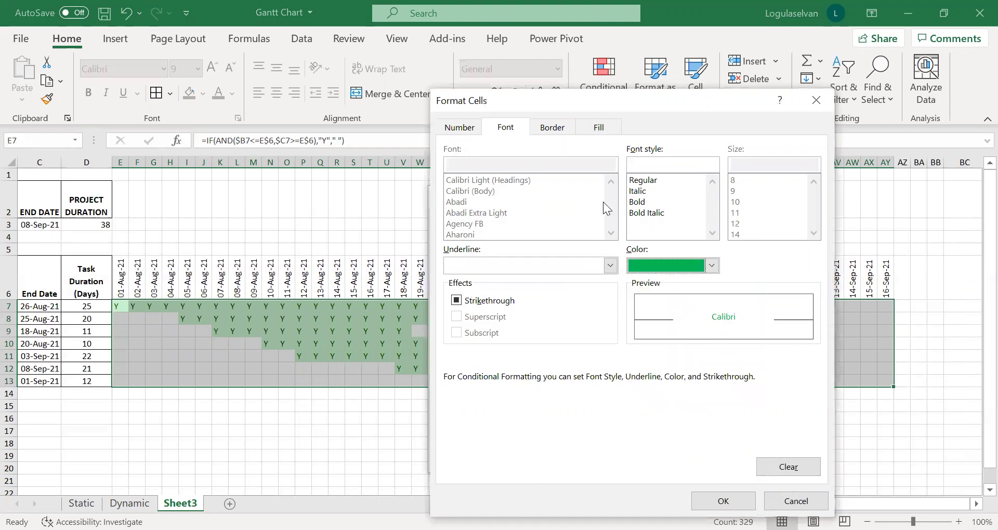
# Add a solid green fill to the Y rule and apply it to the Gantt cells
pyautogui.click(603, 127)
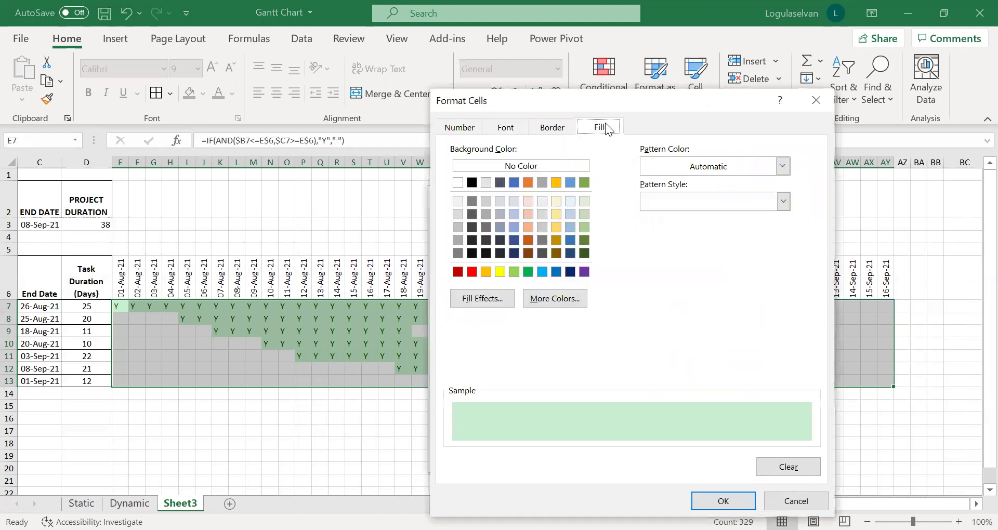
pyautogui.click(529, 273)
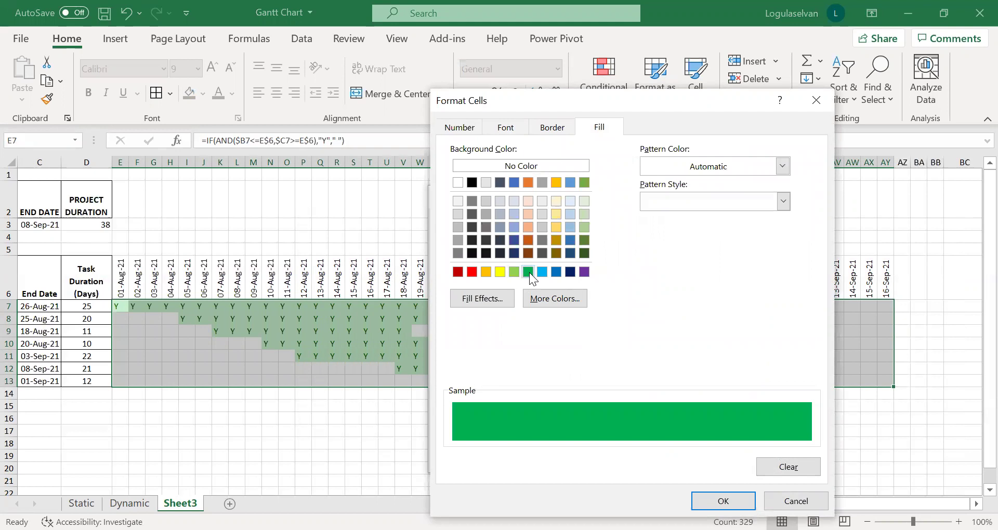
pyautogui.click(723, 503)
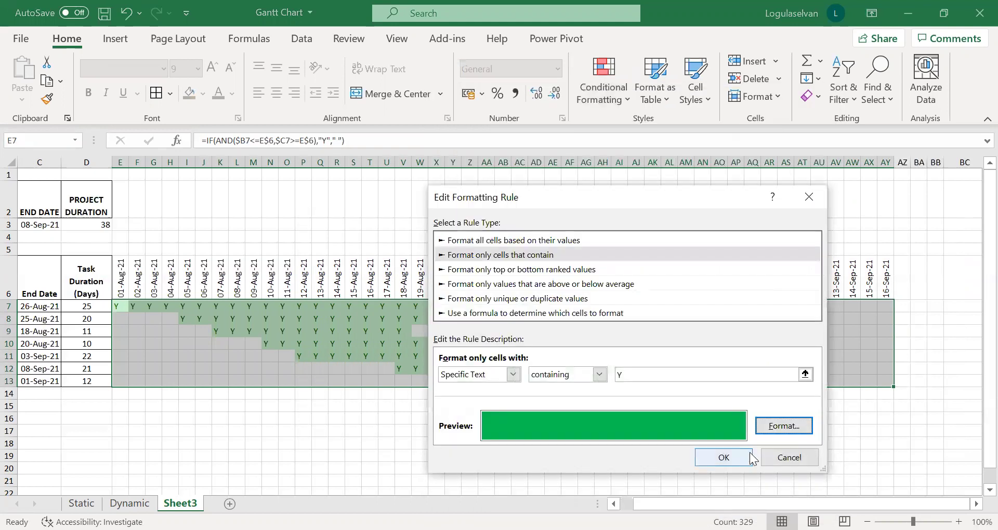
pyautogui.click(747, 459)
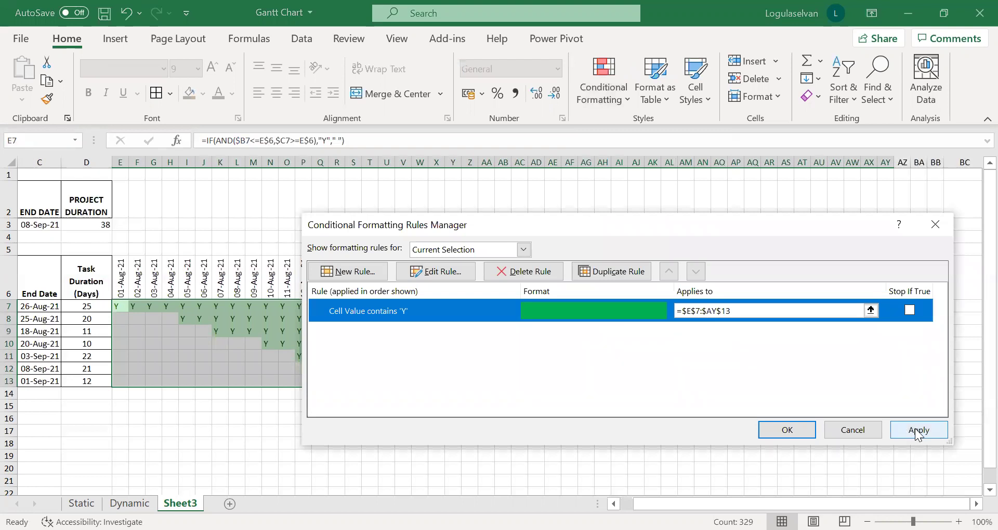
pyautogui.click(917, 431)
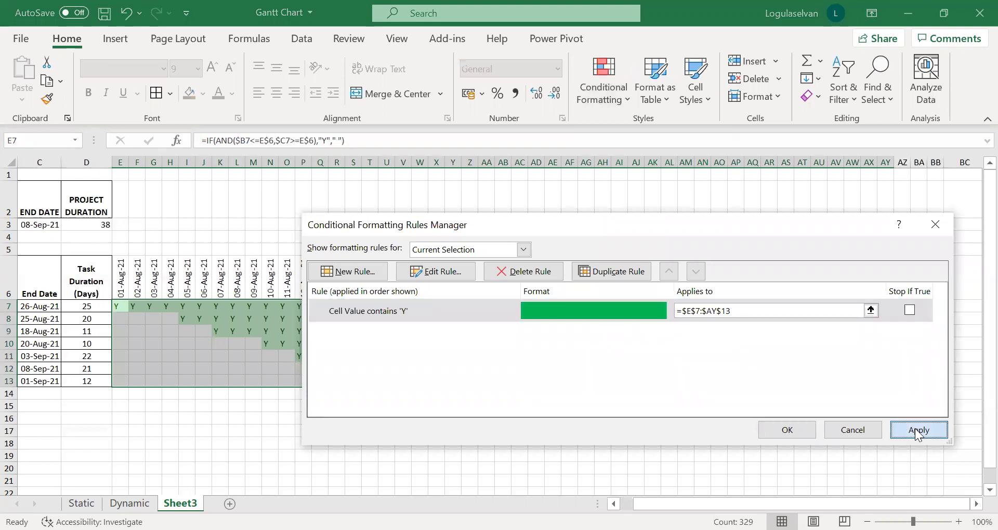
pyautogui.click(780, 431)
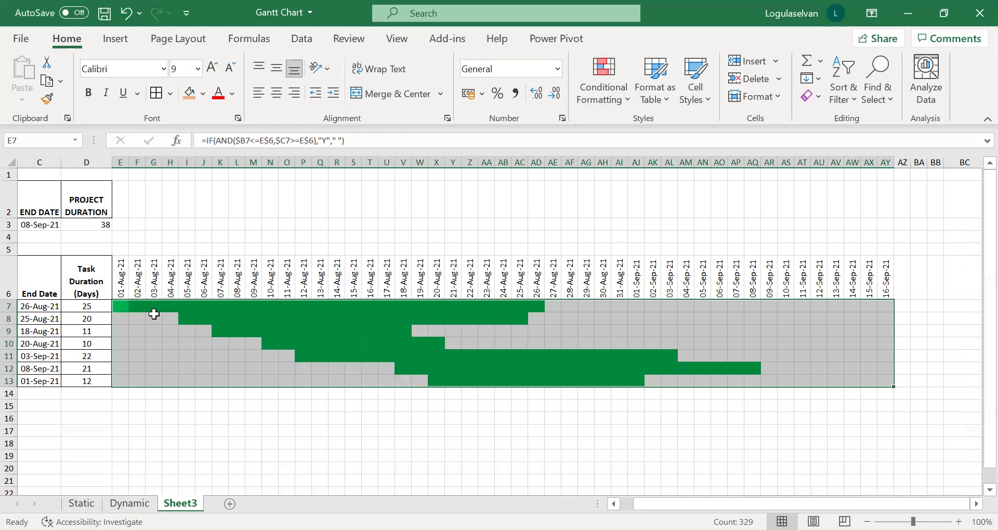
# Select the date header row E6:AY6 and fill it orange
pyautogui.click(121, 310)
pyautogui.press('Right')
pyautogui.press('Right')
pyautogui.press('Right')
pyautogui.press('Right')
pyautogui.press('Right')
pyautogui.press('Right')
pyautogui.press('Right')
pyautogui.press('Right')
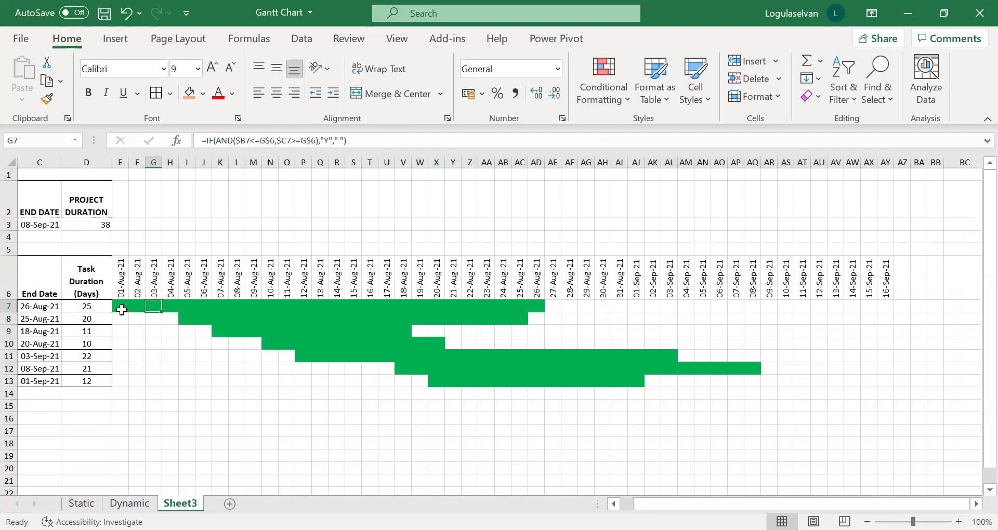
pyautogui.press('Left')
pyautogui.press('Left')
pyautogui.press('Left')
pyautogui.press('Left')
pyautogui.press('Left')
pyautogui.press('Left')
pyautogui.press('Left')
pyautogui.press('Left')
pyautogui.press('Left')
pyautogui.press('Left')
pyautogui.press('Left')
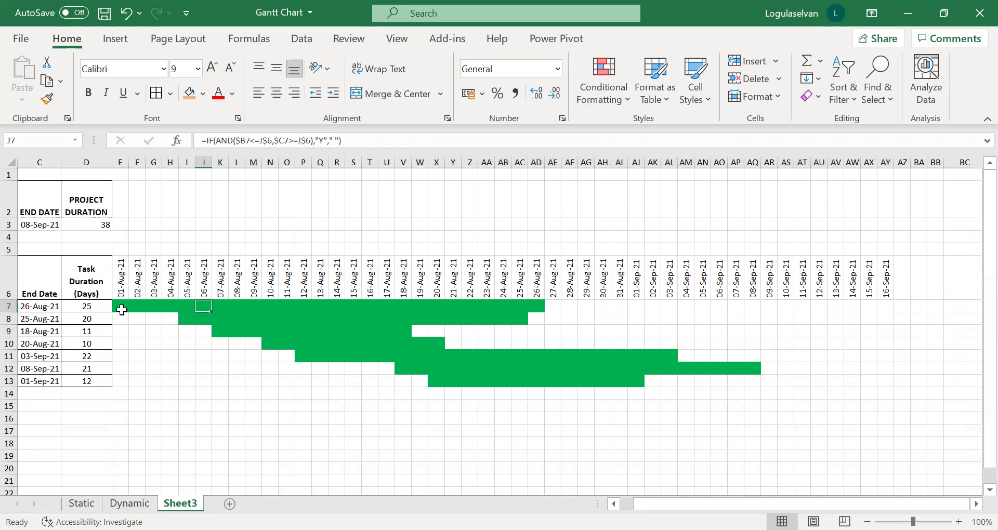
pyautogui.press('Right')
pyautogui.press('Right')
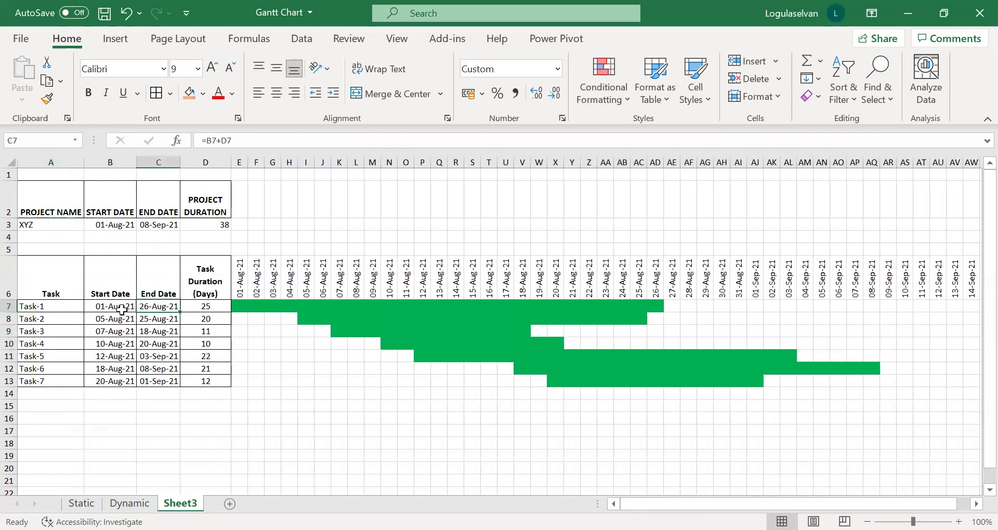
pyautogui.press('Up')
pyautogui.press('Right')
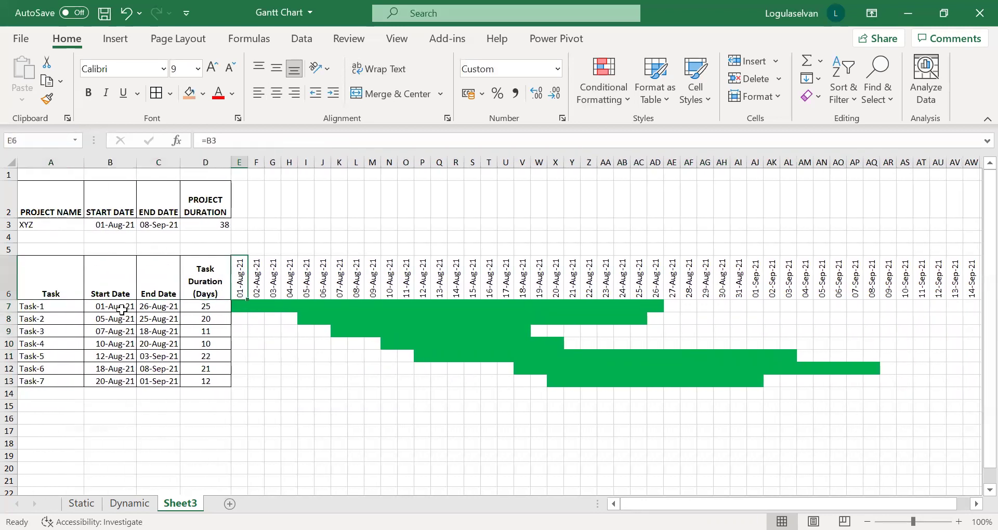
pyautogui.hotkey('ctrl', 'shift', 'Right')
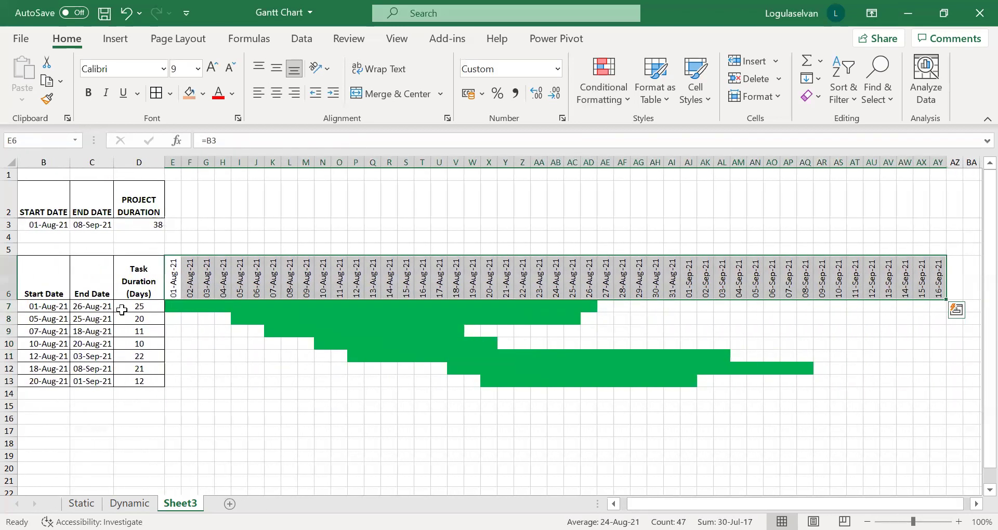
pyautogui.click(190, 95)
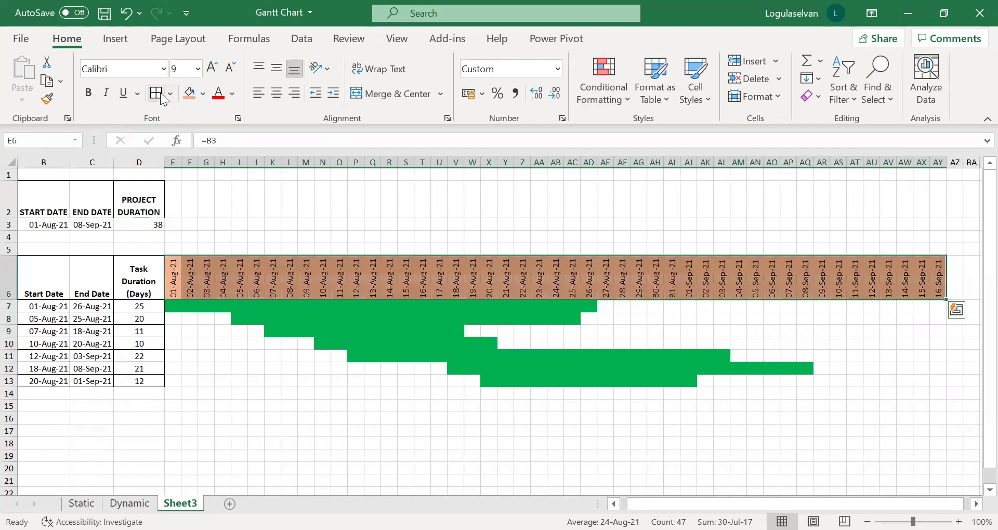
# Put All Borders around every date header cell
pyautogui.click(170, 95)
pyautogui.click(177, 254)
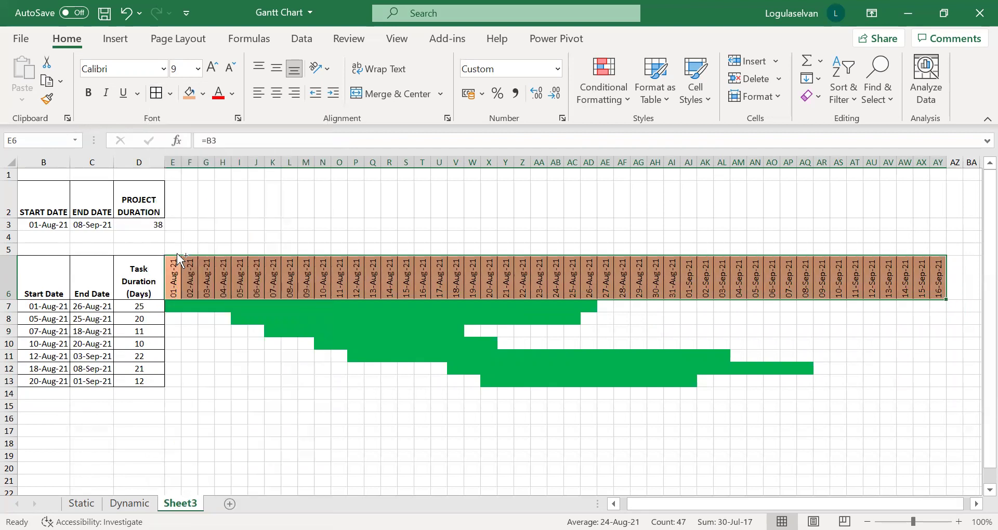
pyautogui.press('Down')
pyautogui.press('Down')
# Enter 21 as Task-3's duration in D9
pyautogui.press('Left')
pyautogui.press('Left')
pyautogui.press('Left')
pyautogui.press('Left')
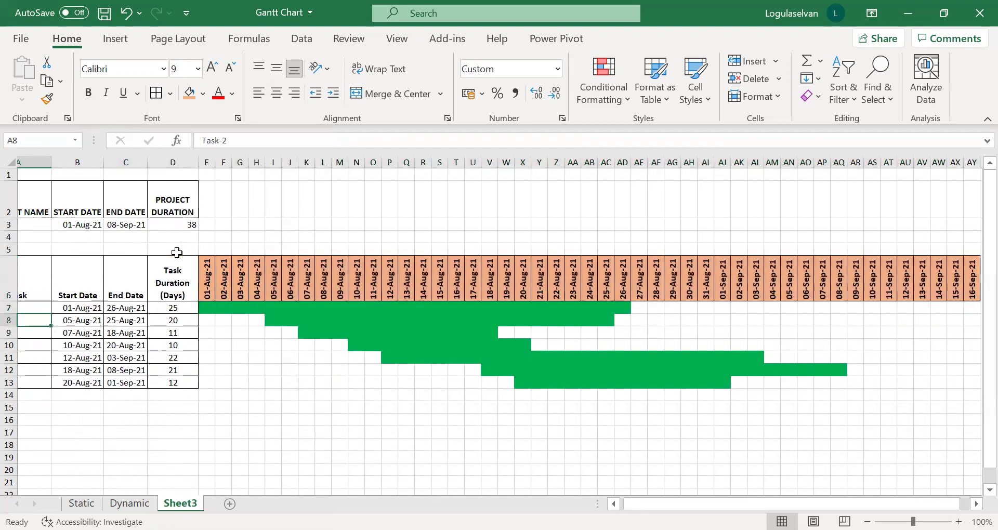
pyautogui.press('Left')
pyautogui.press('Right')
pyautogui.press('Right')
pyautogui.press('Left')
pyautogui.press('Down')
pyautogui.press('Right')
pyautogui.press('Right')
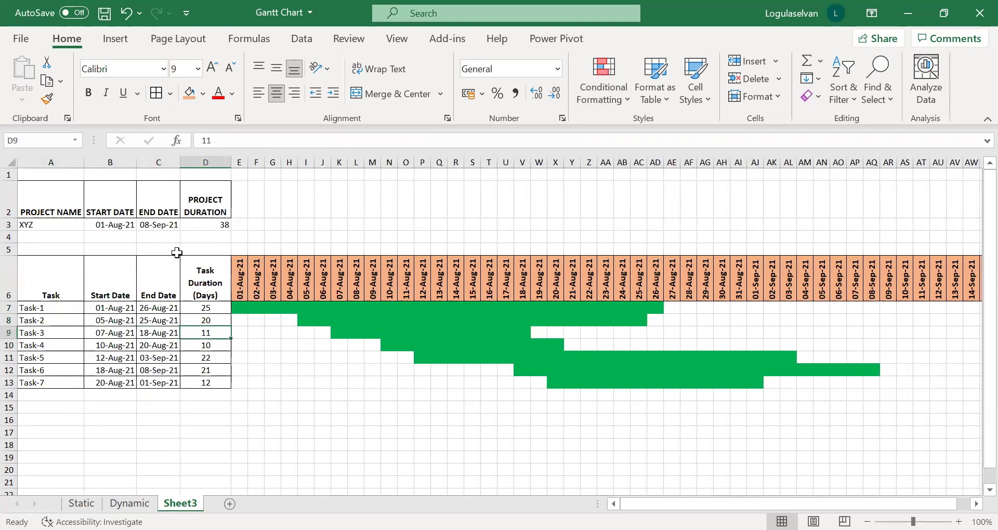
pyautogui.write('21')
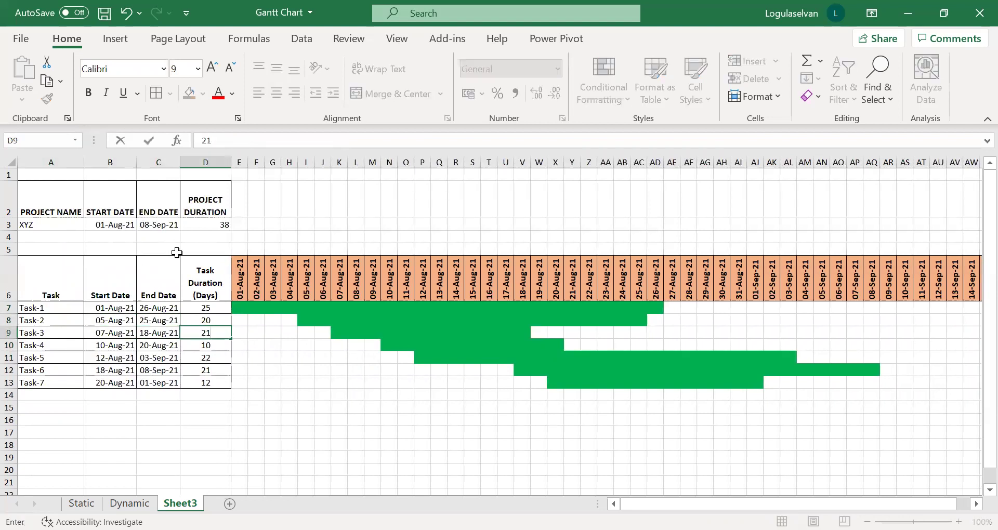
pyautogui.press('Return')
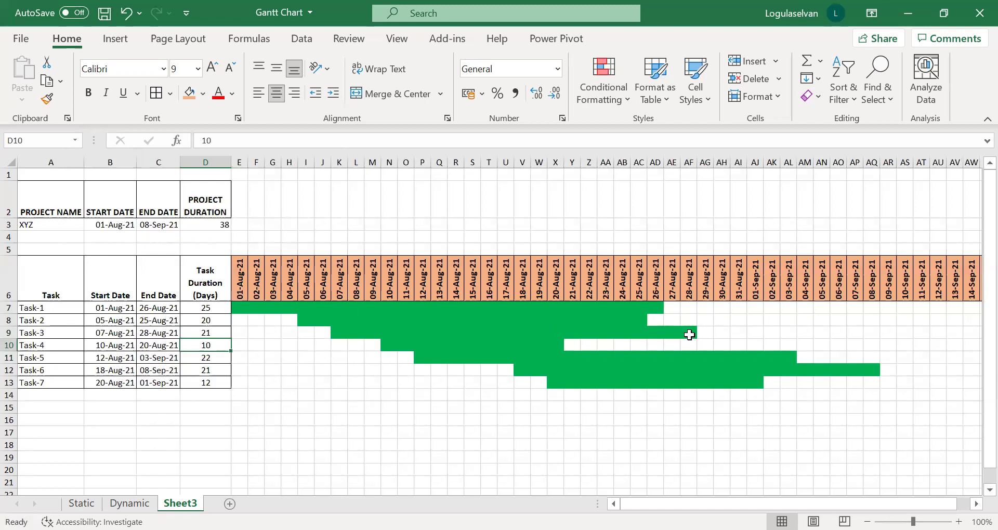
# Undo back to 11, then set Task-3's duration to 15 days
pyautogui.hotkey('ctrl', 'z')
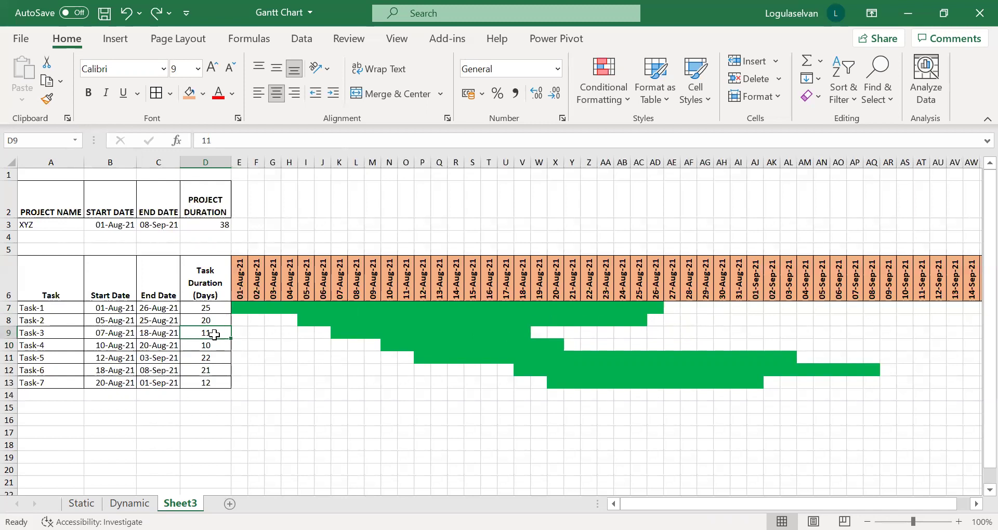
pyautogui.write('15')
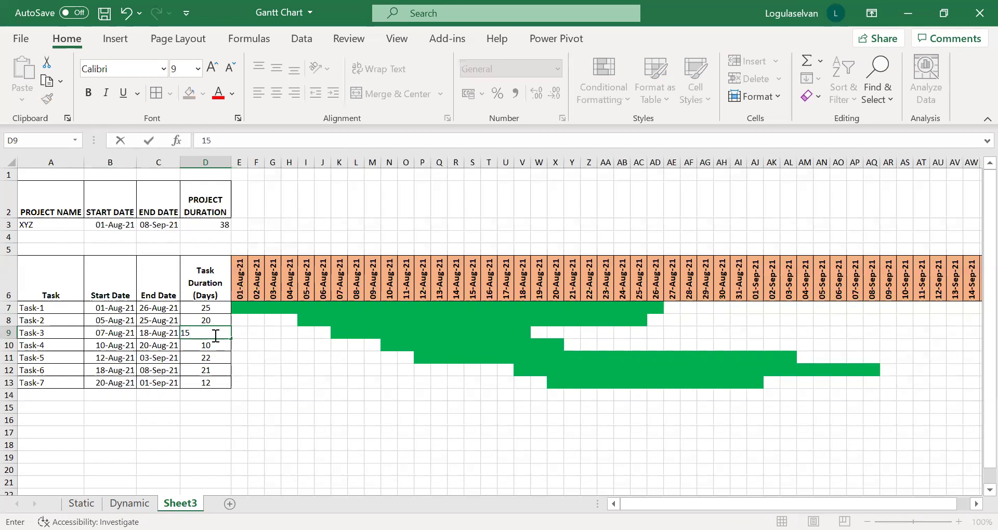
pyautogui.press('Return')
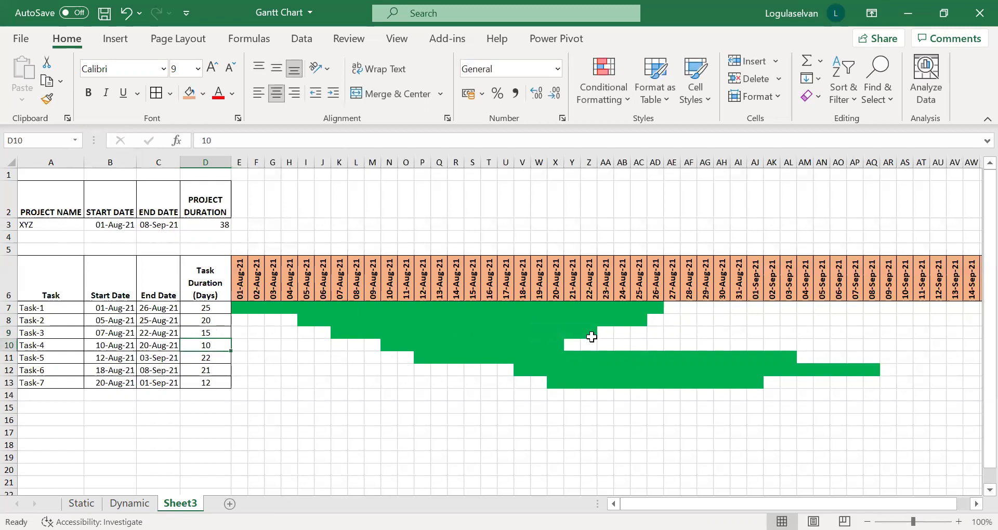
# Set Task-7's start date in B13 to the formula =C10+2
pyautogui.click(118, 331)
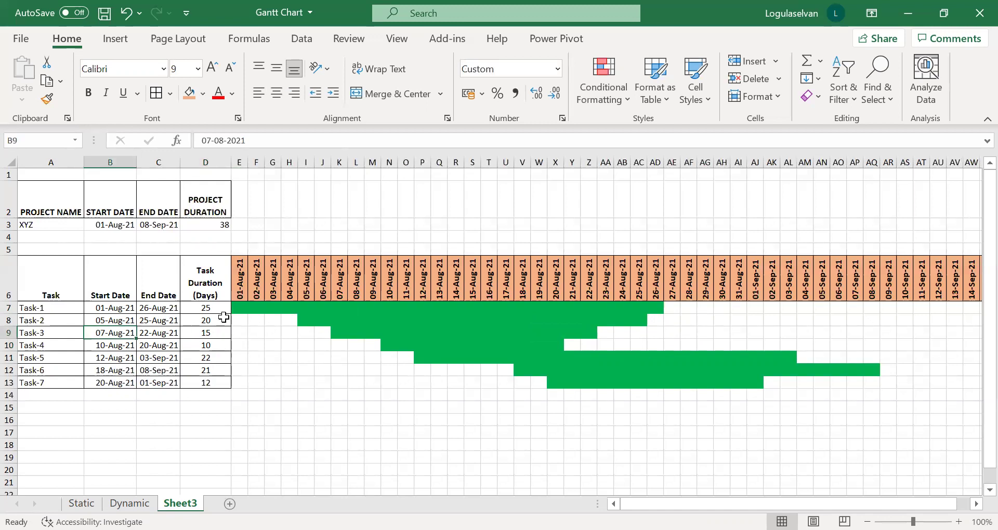
pyautogui.click(115, 384)
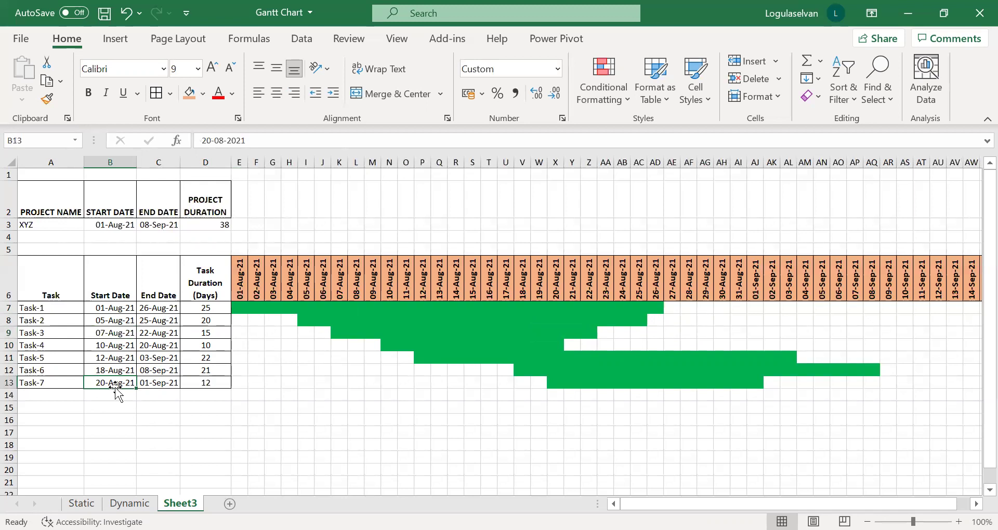
pyautogui.write('=')
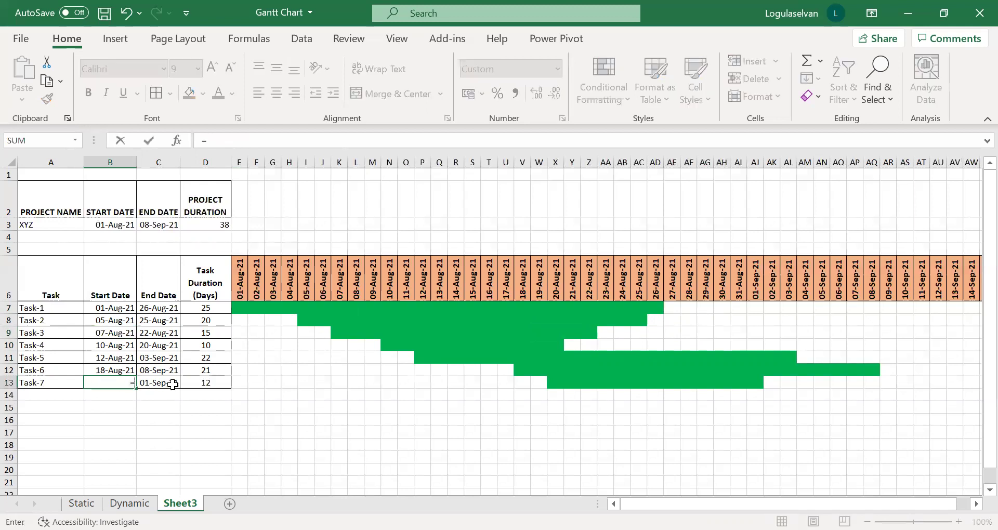
pyautogui.press('Up')
pyautogui.press('Up')
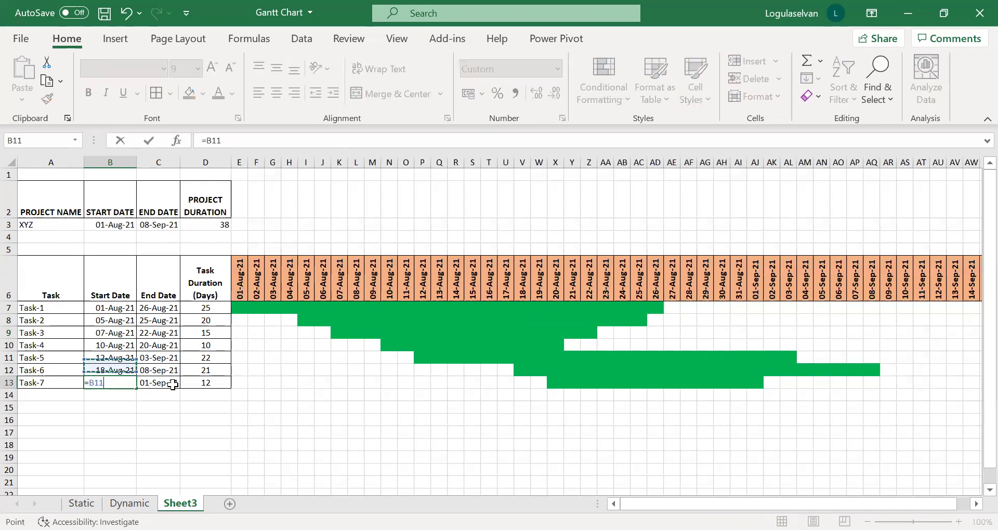
pyautogui.press('Right')
pyautogui.press('Up')
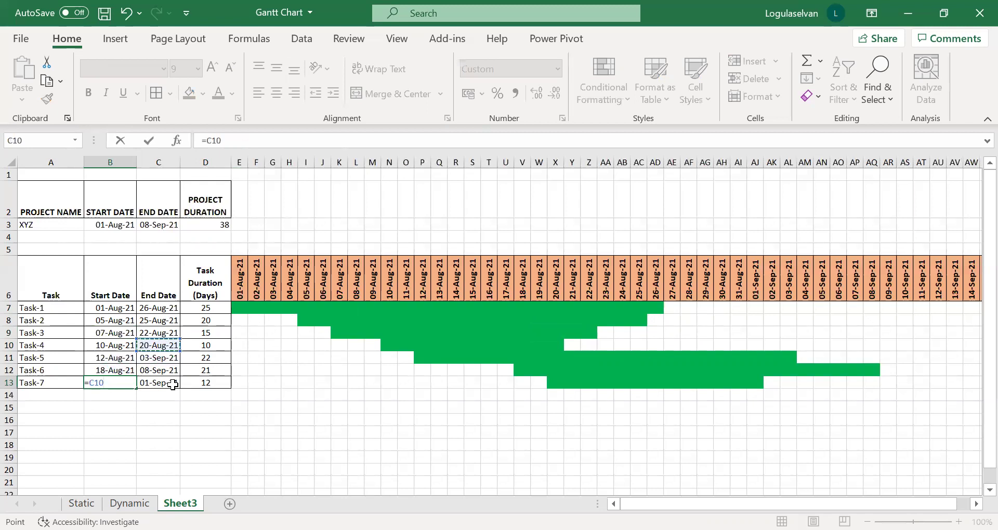
pyautogui.write('+2')
pyautogui.press('Return')
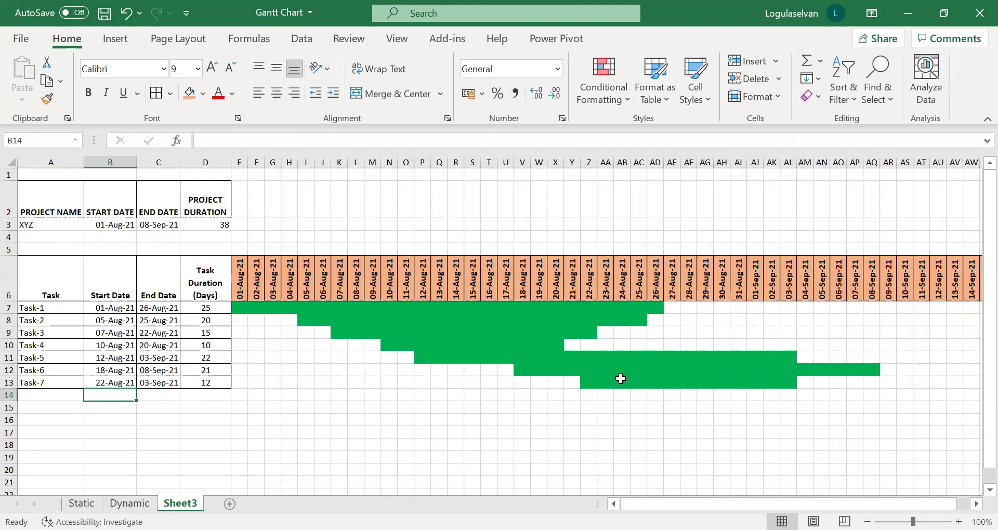
# Set Task-7's duration in D13 to 5 days
pyautogui.click(207, 384)
pyautogui.write('5')
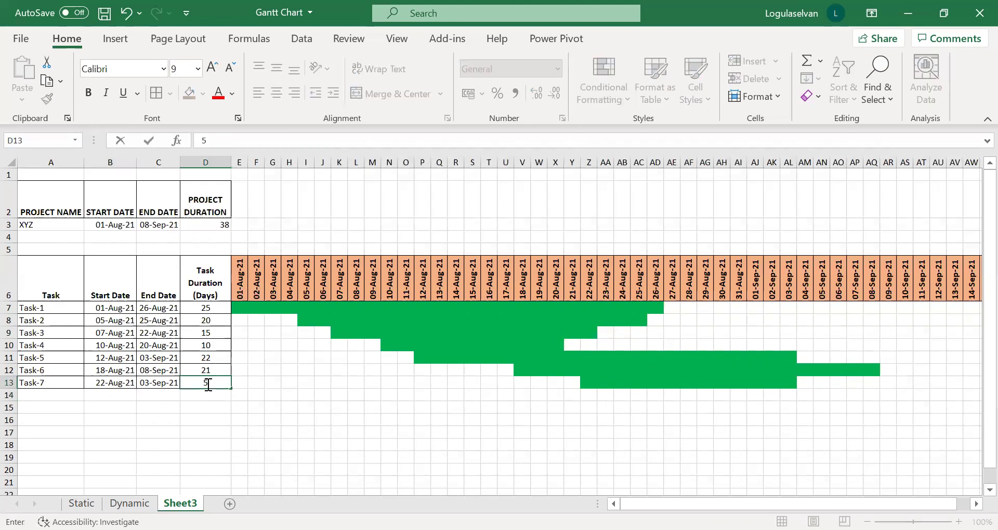
pyautogui.press('Return')
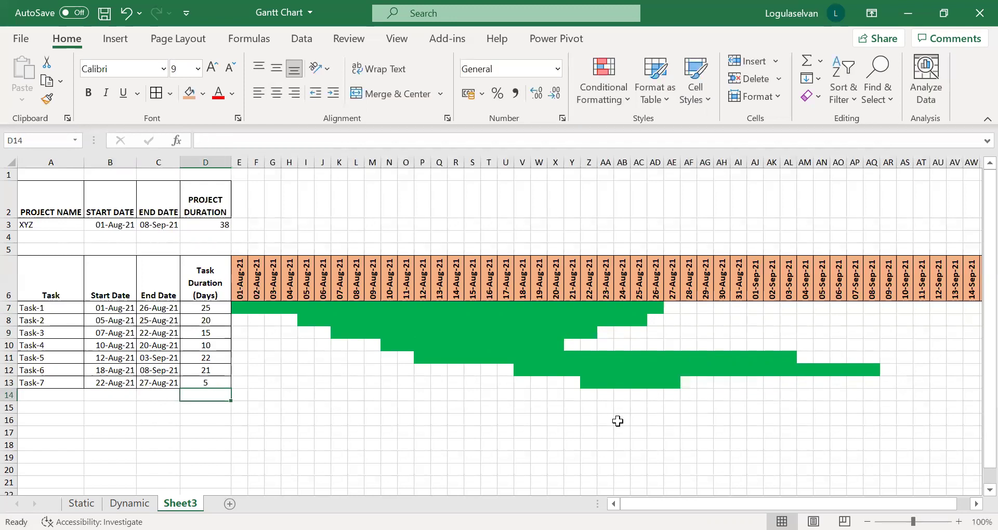